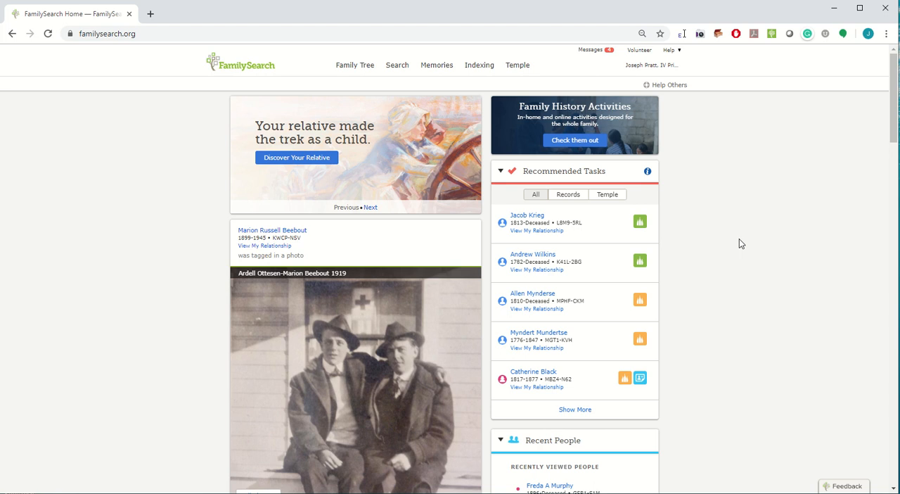
# Open the historical records search and find the United States Census, 1900 collection by its title.
pyautogui.moveTo(405, 71)
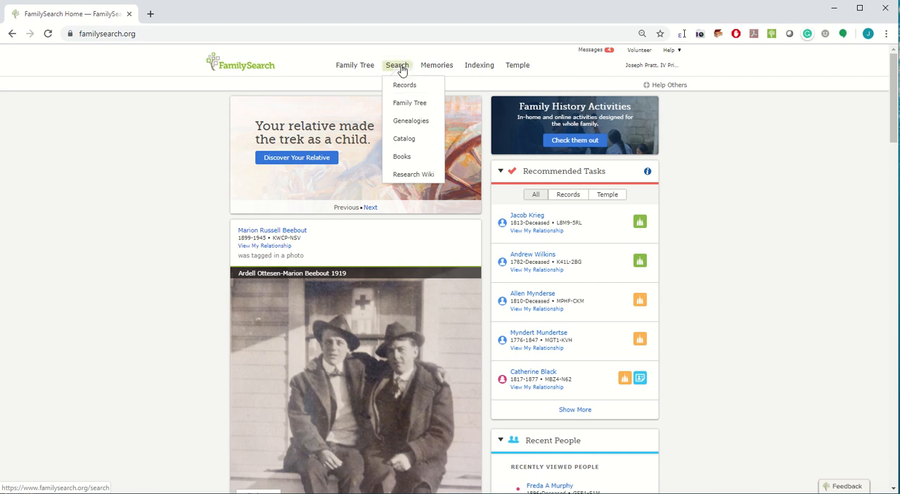
pyautogui.click(403, 86)
pyautogui.click(504, 303)
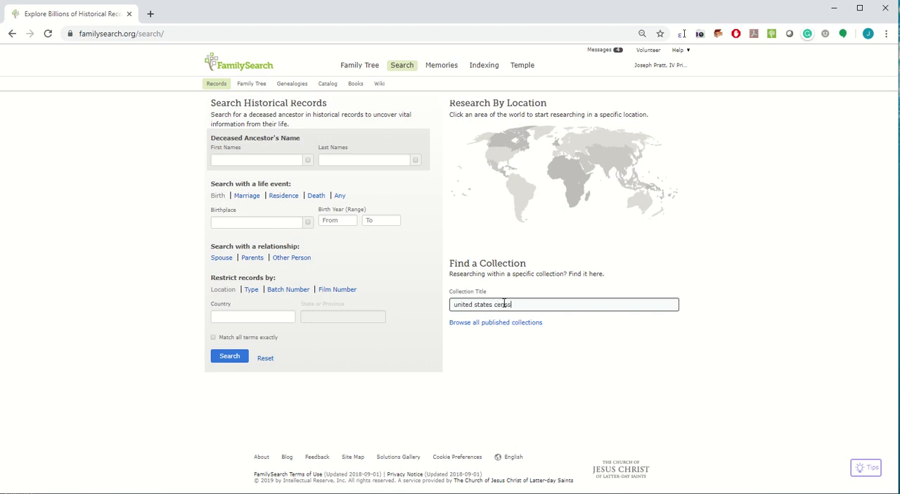
pyautogui.hotkey('ctrl', '+')
pyautogui.hotkey('ctrl', '+')
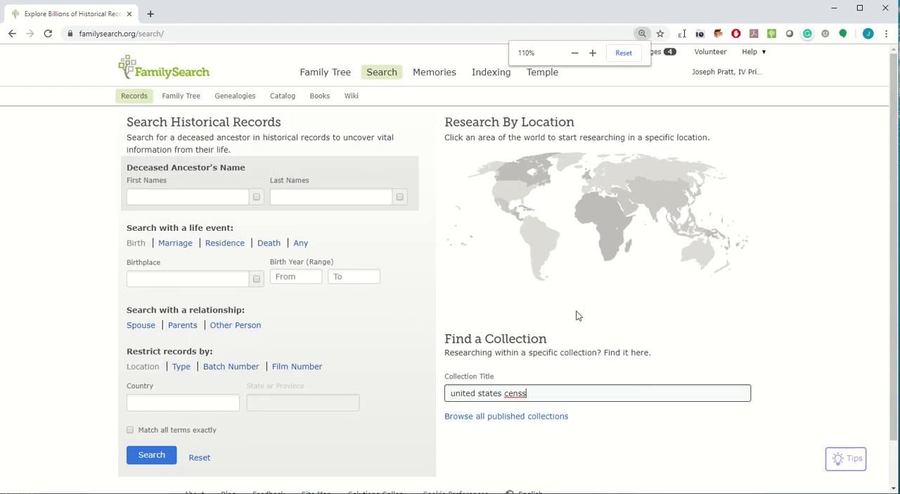
pyautogui.press('BackSpace')
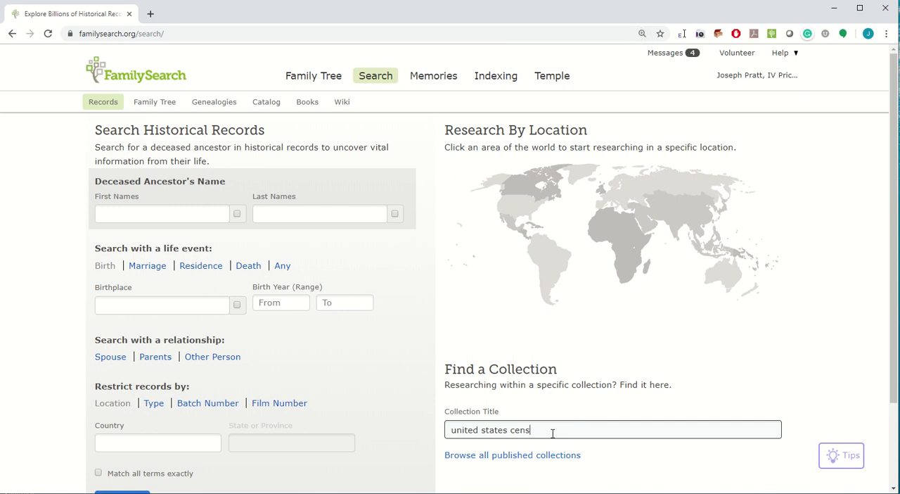
pyautogui.write('us, 1')
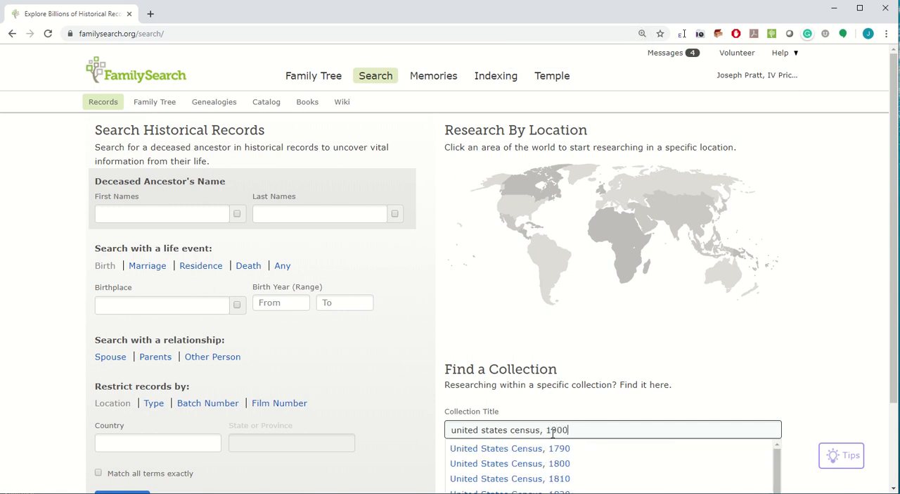
pyautogui.write('900')
pyautogui.click(508, 450)
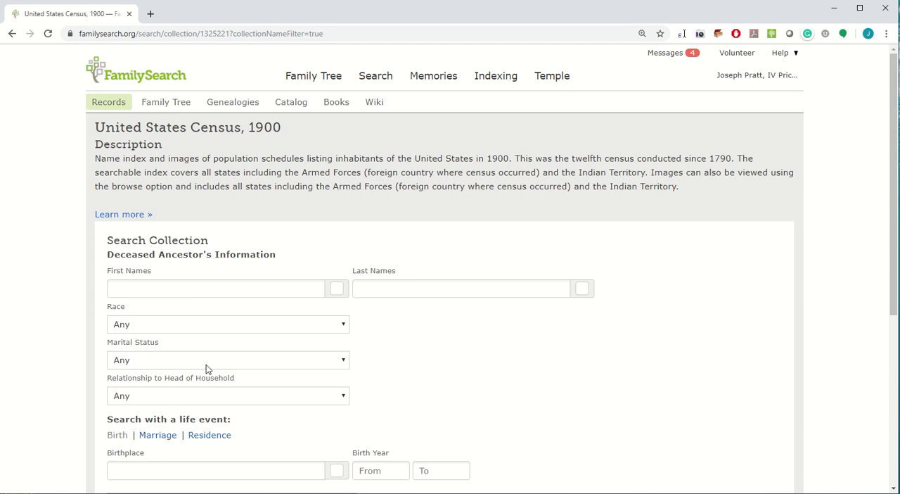
# Search the collection for the residence place Viola, Wisconsin, matching the place exactly.
pyautogui.scroll(-1, 232, 387)
pyautogui.click(231, 379)
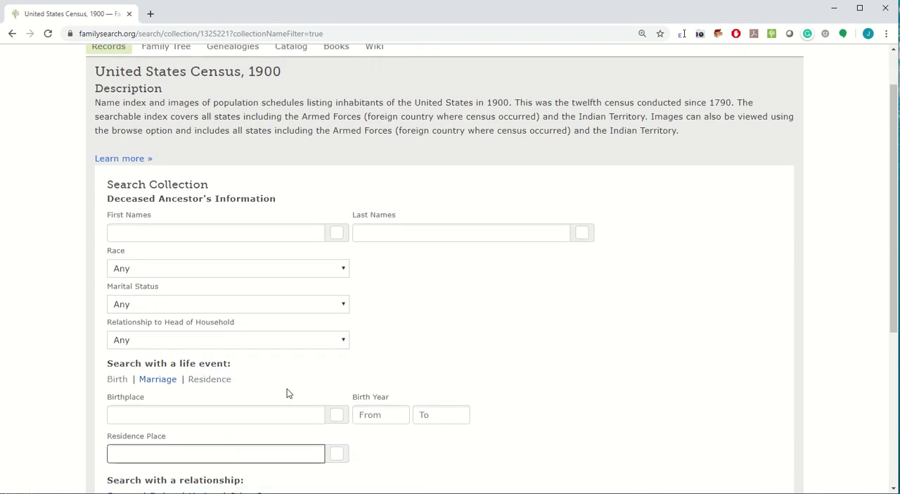
pyautogui.write('Viola, Wisconsin')
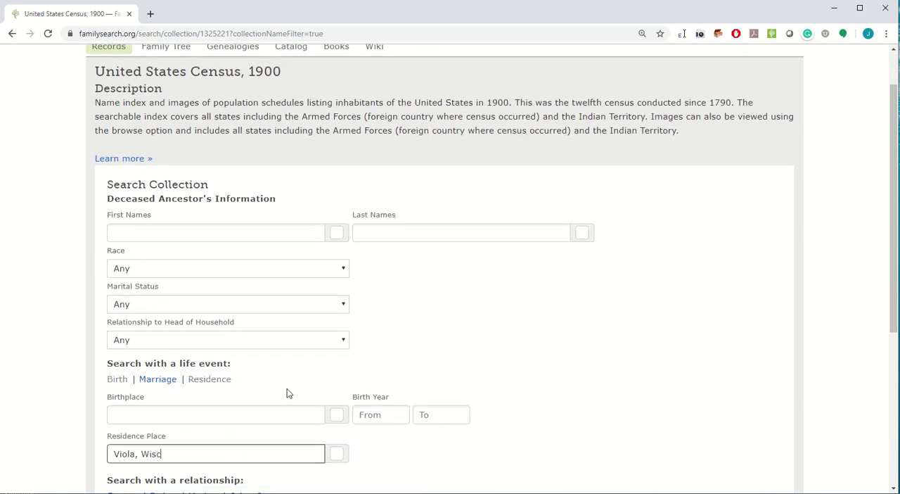
pyautogui.click(336, 455)
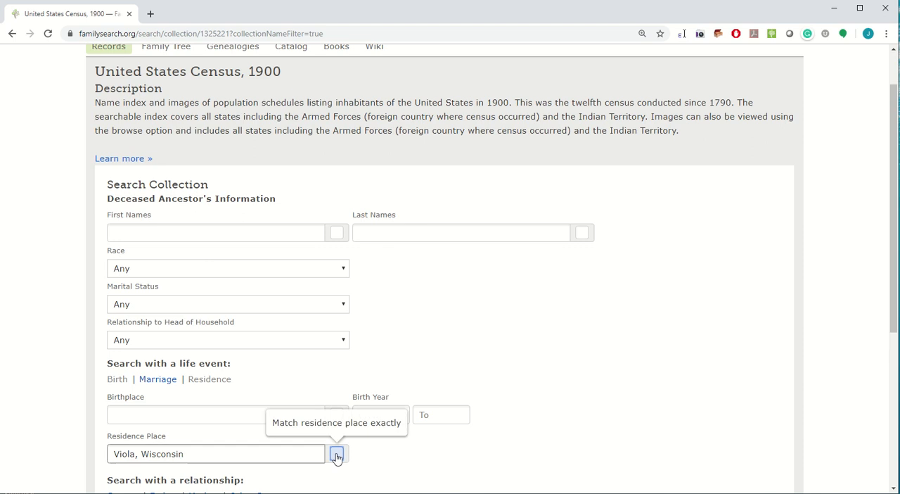
pyautogui.scroll(-3, 432, 396)
pyautogui.click(133, 362)
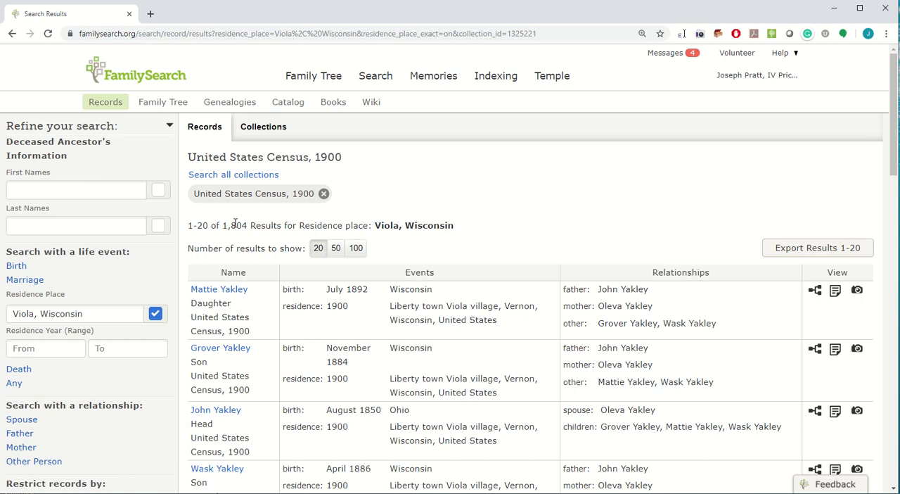
# Narrow the census results to people with a birth year range of 1892 to 1899.
pyautogui.scroll(-2, 791, 284)
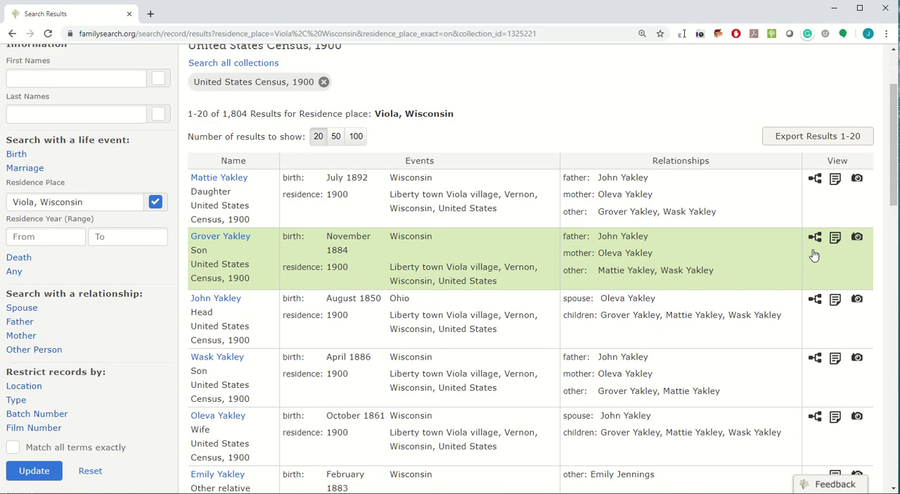
pyautogui.scroll(-2, 775, 331)
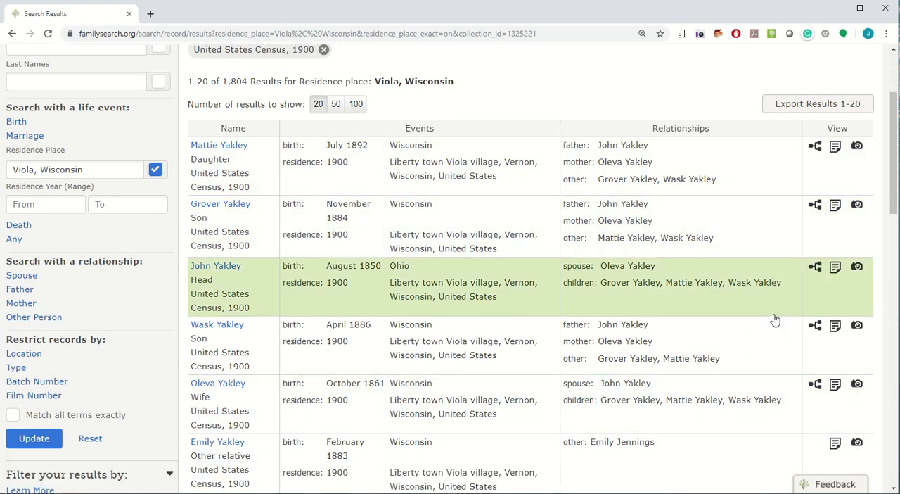
pyautogui.scroll(5, 775, 320)
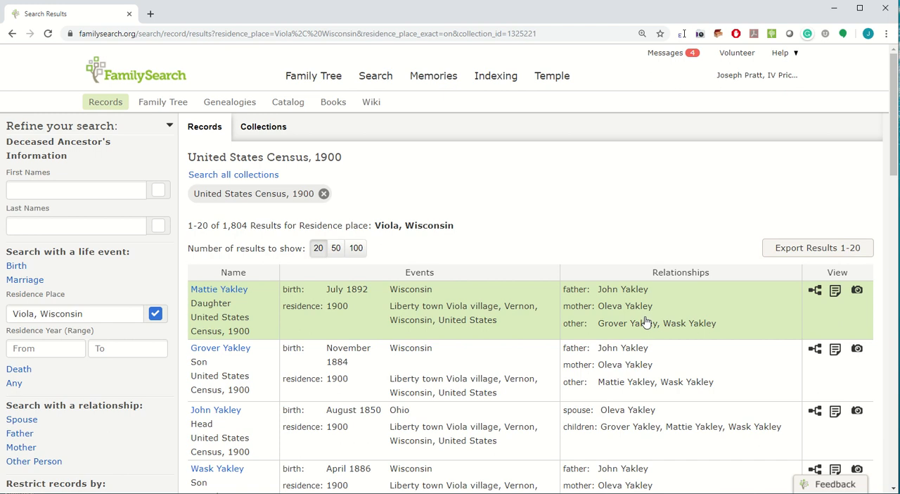
pyautogui.click(20, 267)
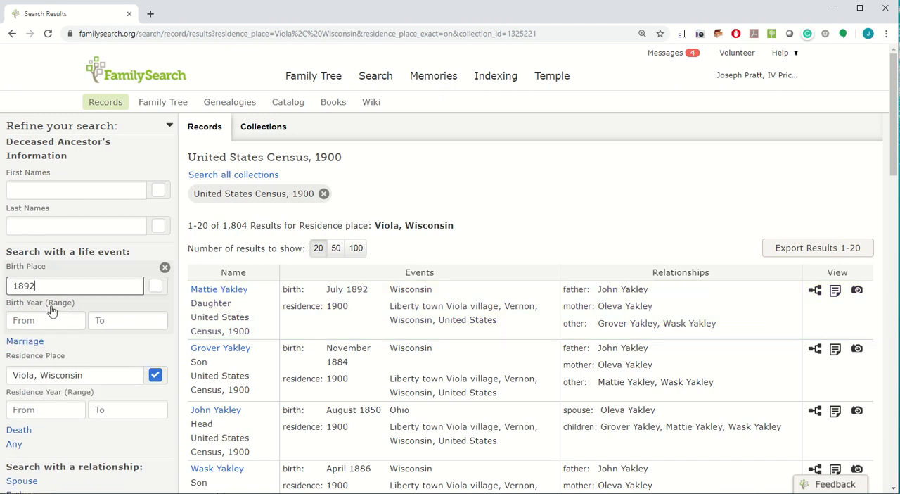
pyautogui.moveTo(56, 288); pyautogui.dragTo(3, 283)
pyautogui.hotkey('ctrl', 'x')
pyautogui.click(27, 321)
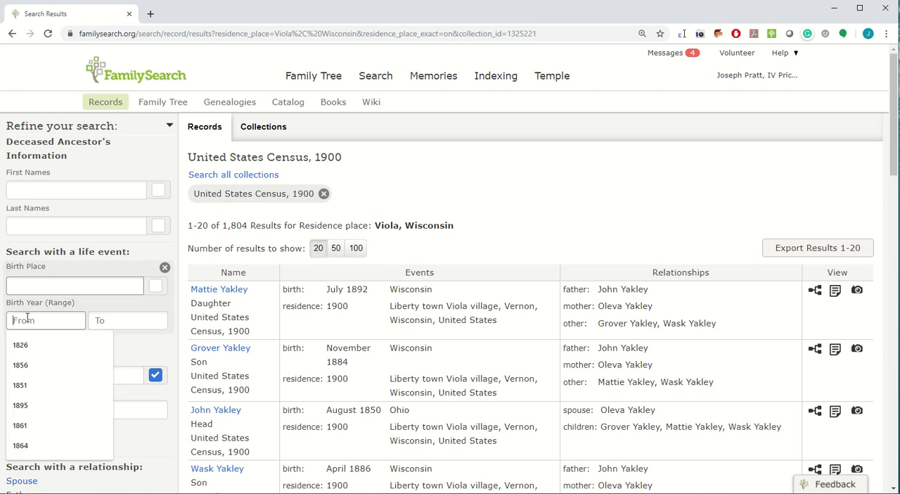
pyautogui.hotkey('ctrl', 'v')
pyautogui.click(109, 324)
pyautogui.write('1899')
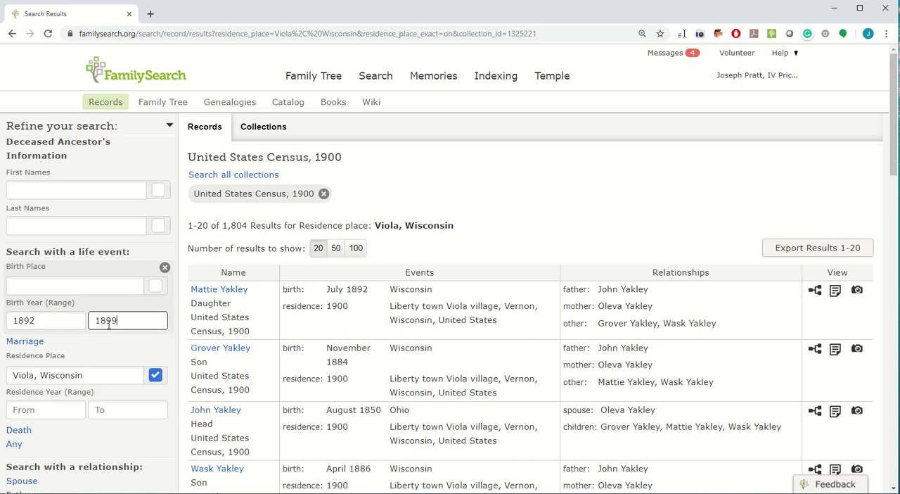
pyautogui.click(29, 341)
pyautogui.scroll(-3, 81, 373)
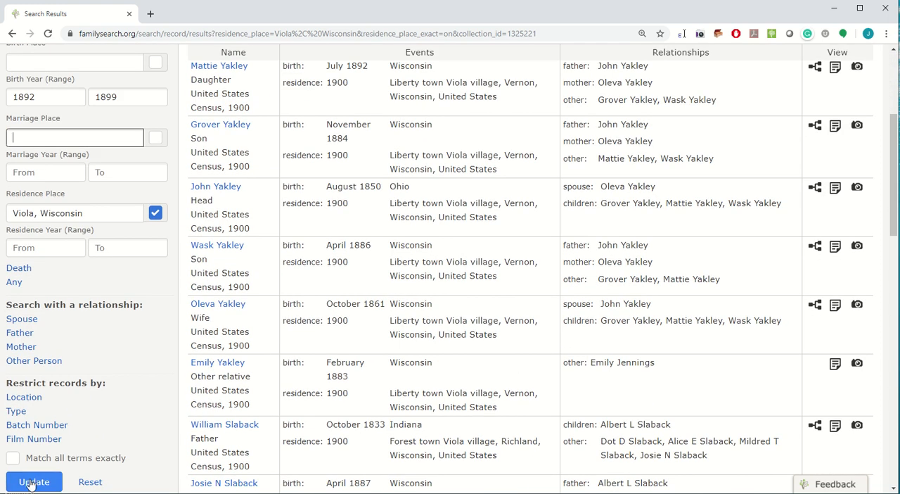
pyautogui.click(33, 483)
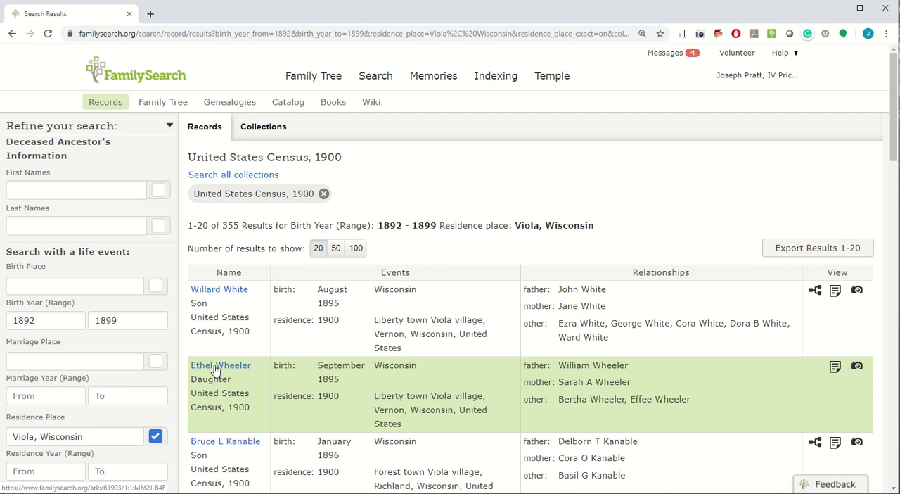
# Open the second result's census record on its own page in a new window and review the household members.
pyautogui.click(216, 368)
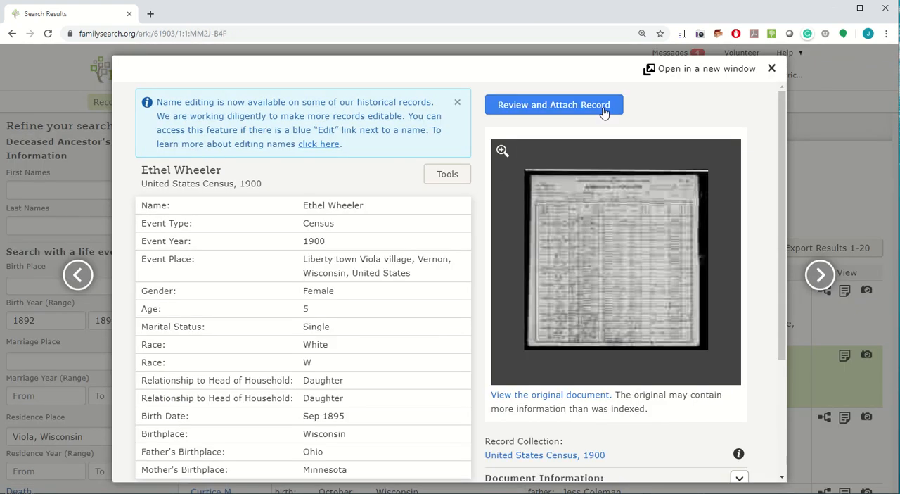
pyautogui.click(678, 71)
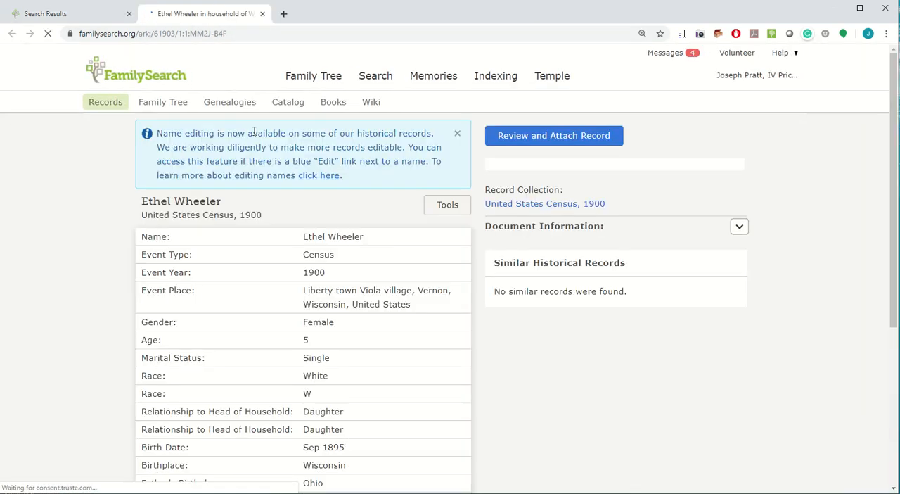
pyautogui.scroll(-2, 329, 301)
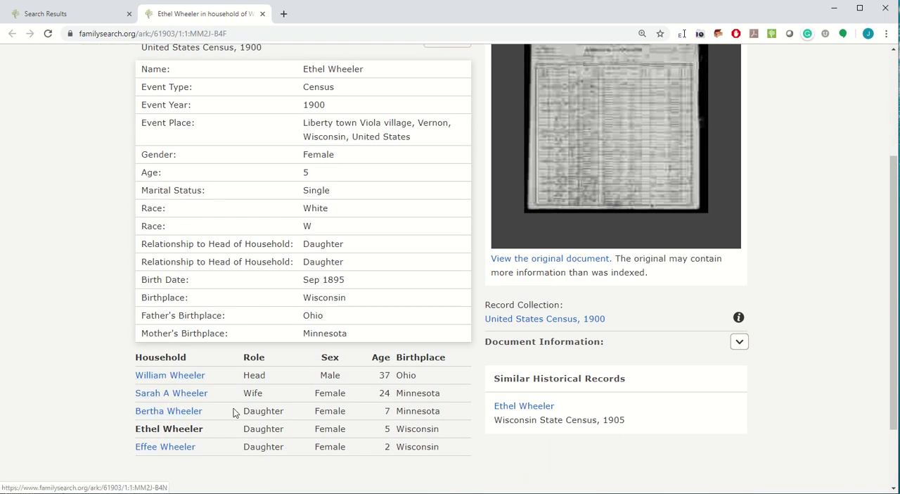
pyautogui.scroll(3, 378, 320)
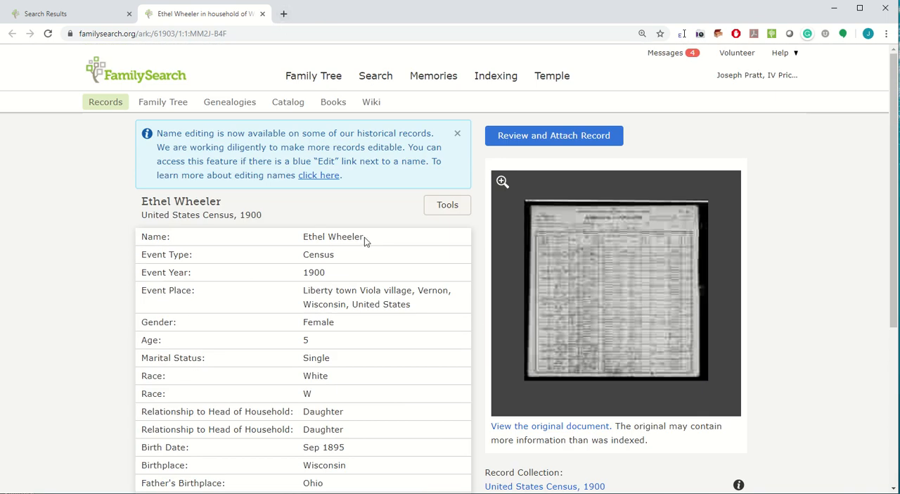
# Copy the child's full name from the census record and open the Family Tree person page in a new browser tab.
pyautogui.moveTo(364, 241); pyautogui.dragTo(303, 239)
pyautogui.click(284, 13)
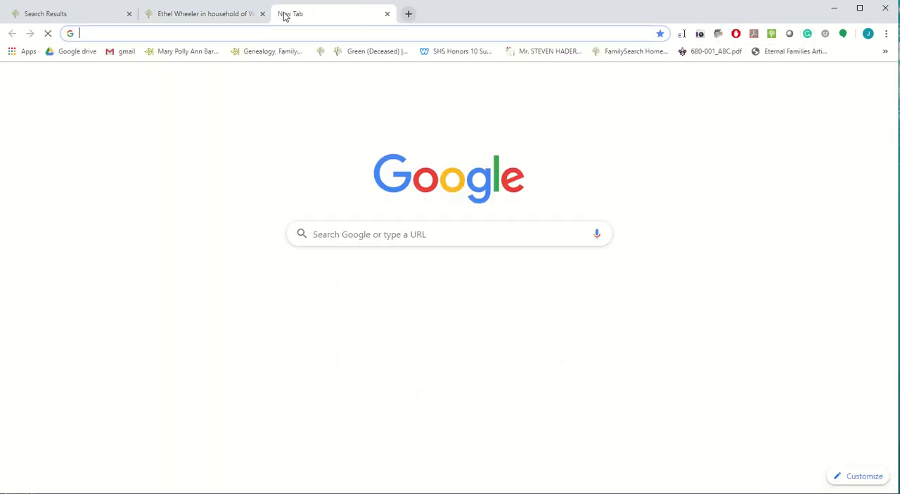
pyautogui.write('family')
pyautogui.press('Return')
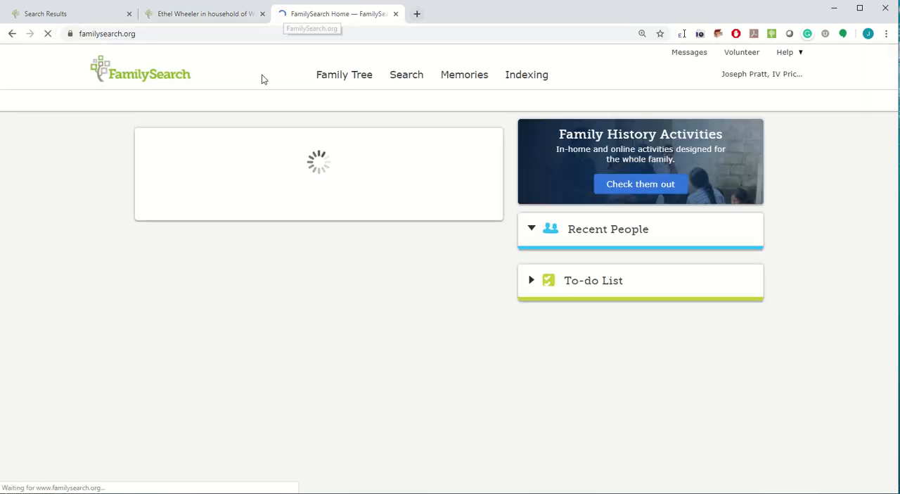
pyautogui.moveTo(306, 82)
pyautogui.click(302, 130)
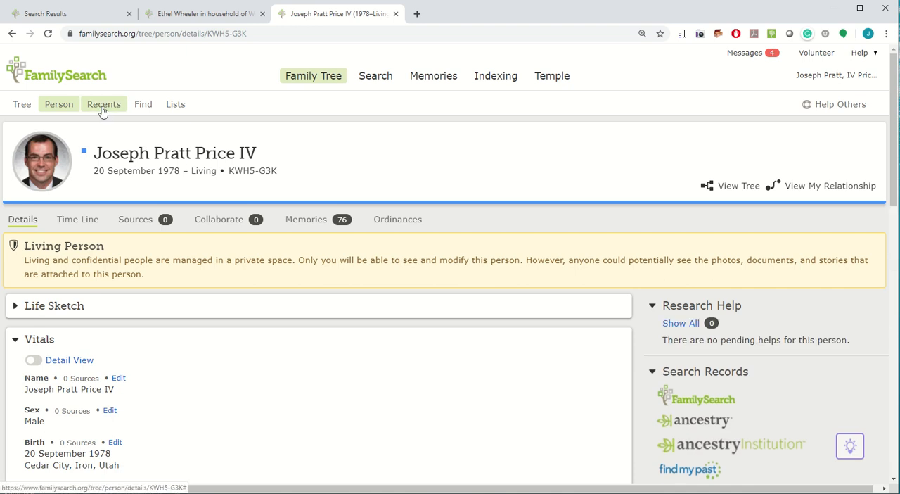
# Start adding an unconnected person from the list of recently viewed people.
pyautogui.click(103, 112)
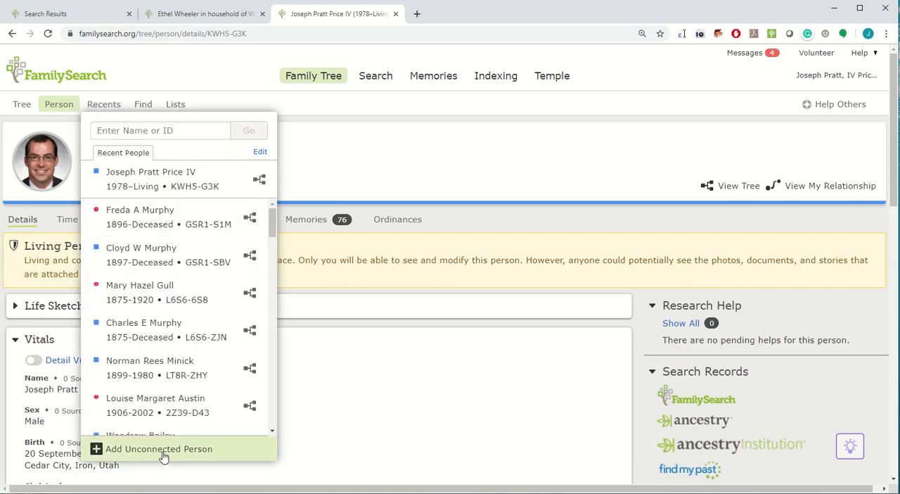
pyautogui.click(364, 135)
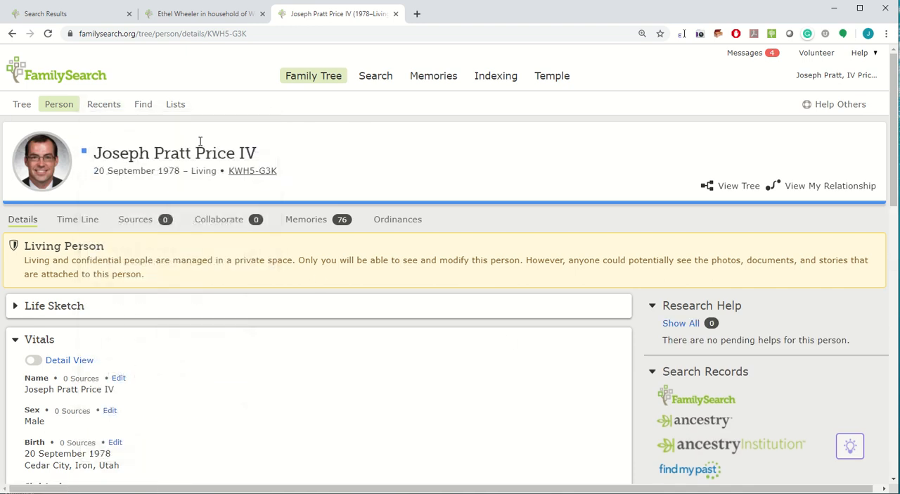
pyautogui.click(96, 105)
pyautogui.click(167, 458)
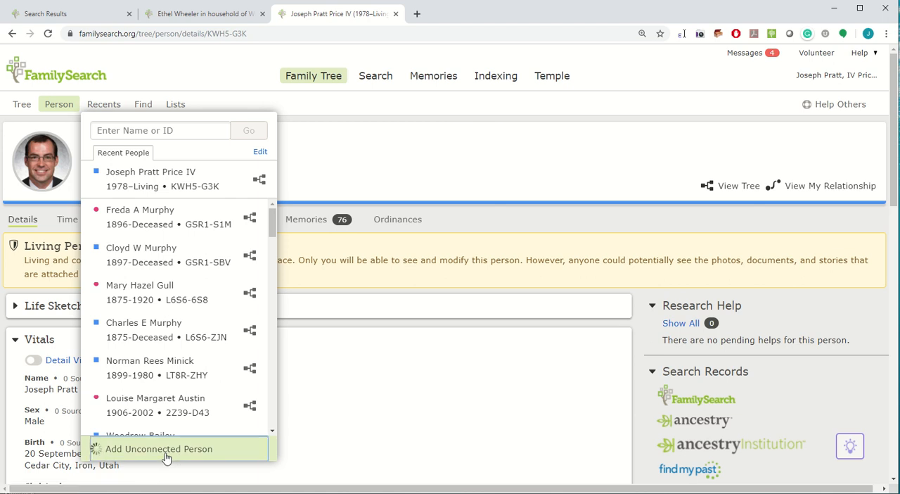
# Enter the child's copied first and last names in their separate fields, with the sex Female and the status Deceased.
pyautogui.hotkey('ctrl', 'v')
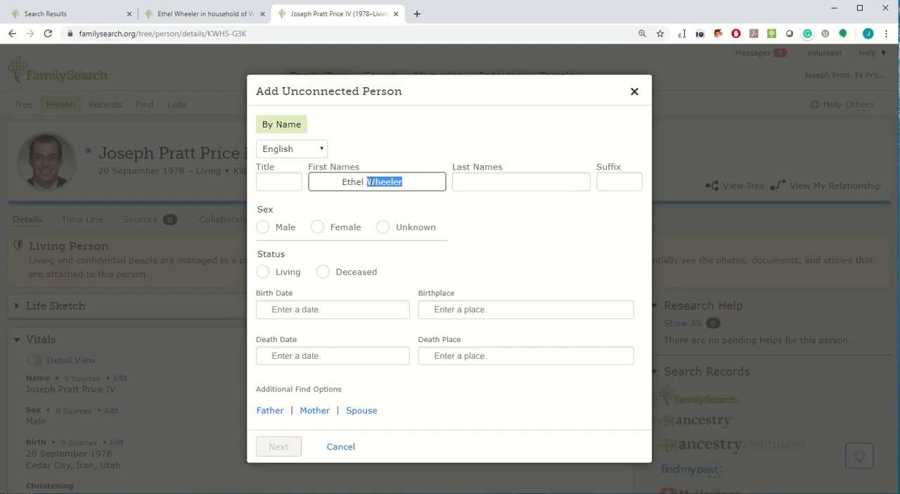
pyautogui.hotkey('ctrl', 'x')
pyautogui.click(478, 182)
pyautogui.hotkey('ctrl', 'v')
pyautogui.moveTo(342, 183); pyautogui.dragTo(276, 177)
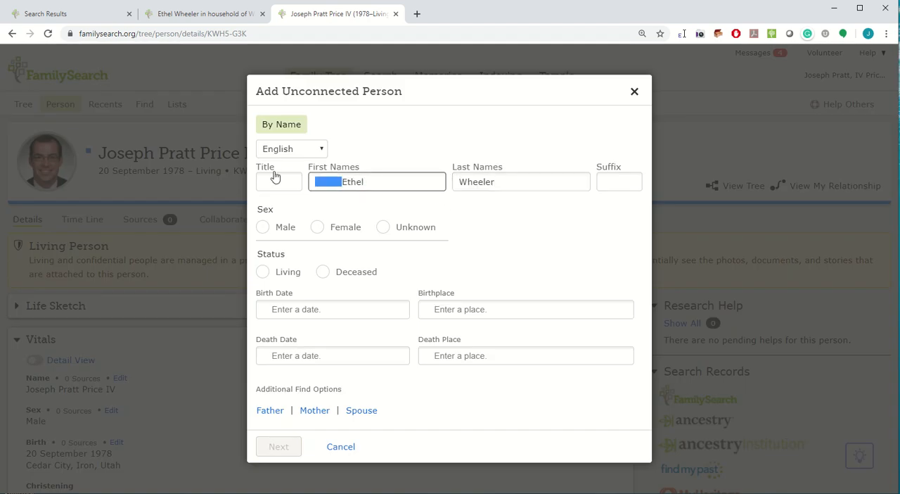
pyautogui.press('BackSpace')
pyautogui.click(329, 230)
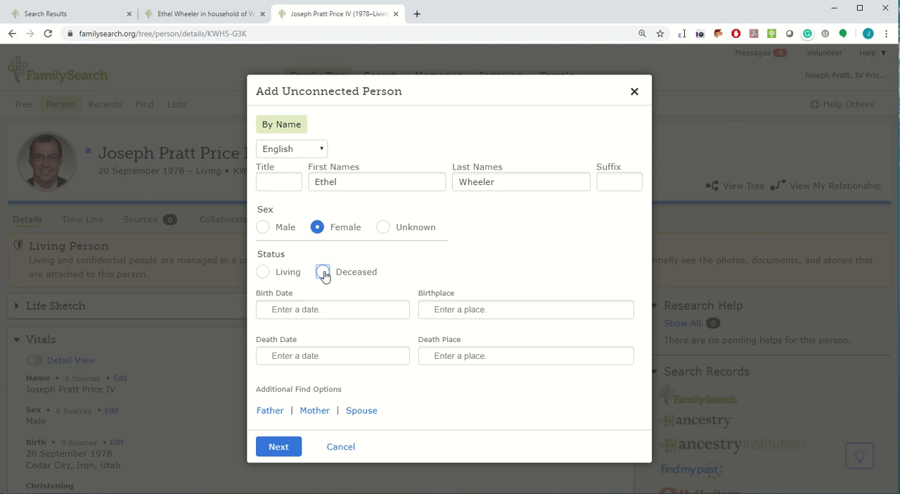
pyautogui.click(324, 273)
# Copy the child's birth date from the census record into the unconnected person's birth date and choose its standardized full-month form.
pyautogui.click(186, 14)
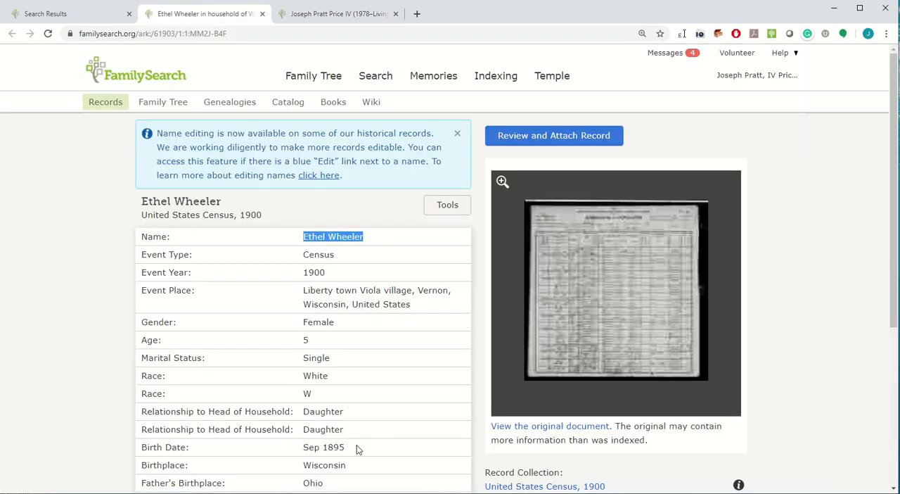
pyautogui.moveTo(354, 449); pyautogui.dragTo(314, 446)
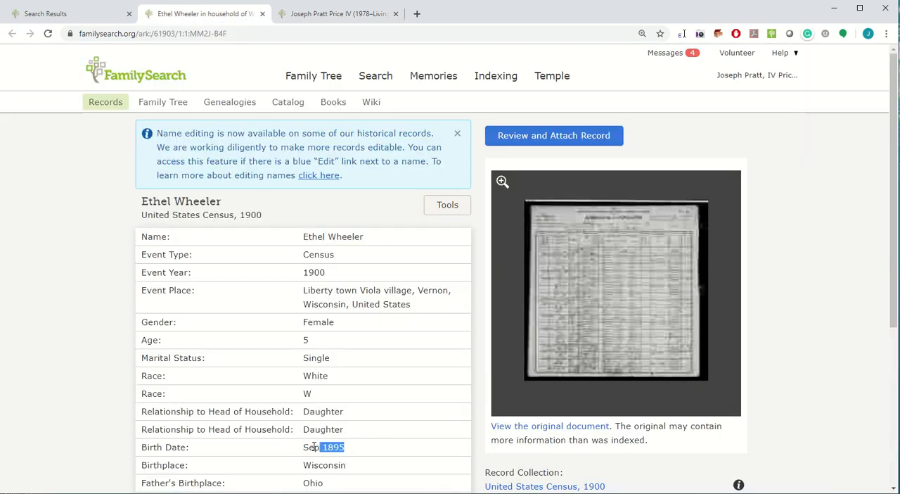
pyautogui.click(344, 17)
pyautogui.hotkey('ctrl', 'v')
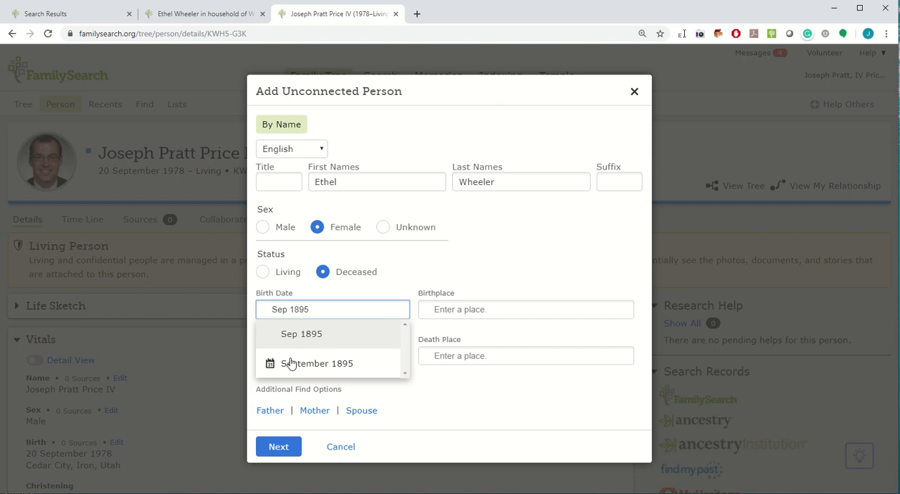
pyautogui.click(291, 363)
# Set the birthplace to the standardized Wisconsin, United States, run the match search, and create the person in Family Tree.
pyautogui.click(451, 312)
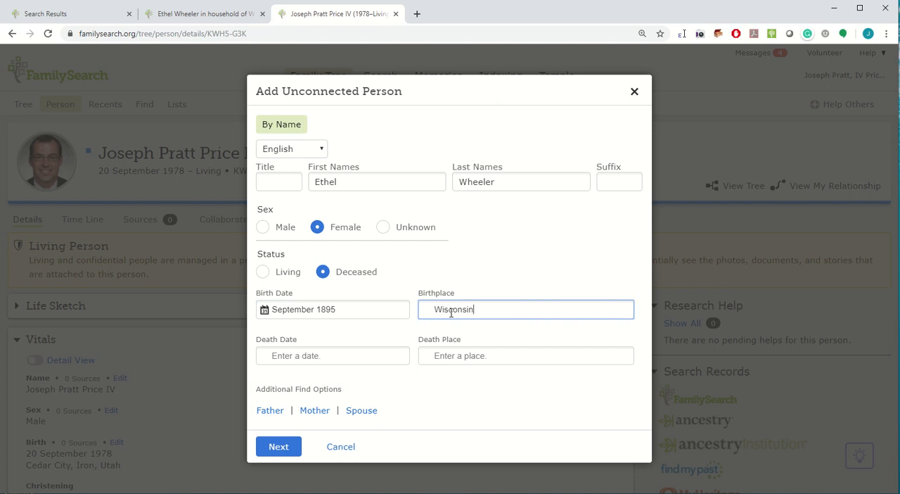
pyautogui.click(474, 362)
pyautogui.click(278, 448)
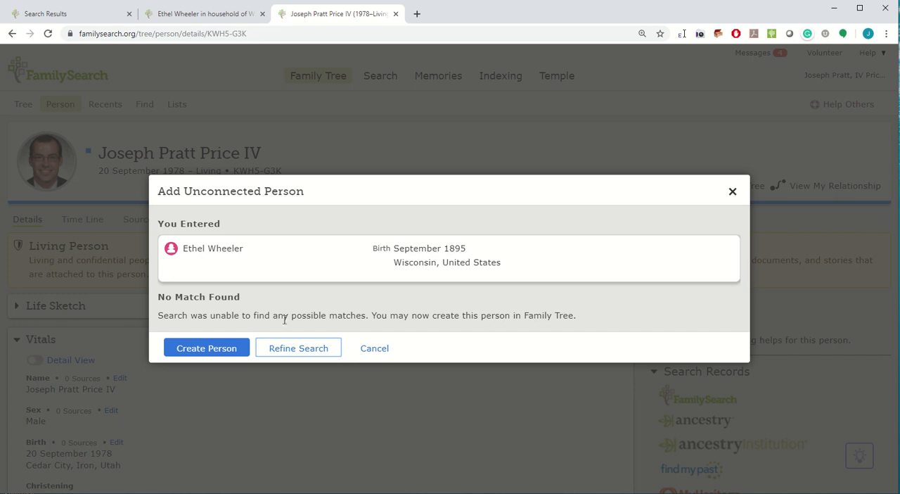
pyautogui.click(208, 348)
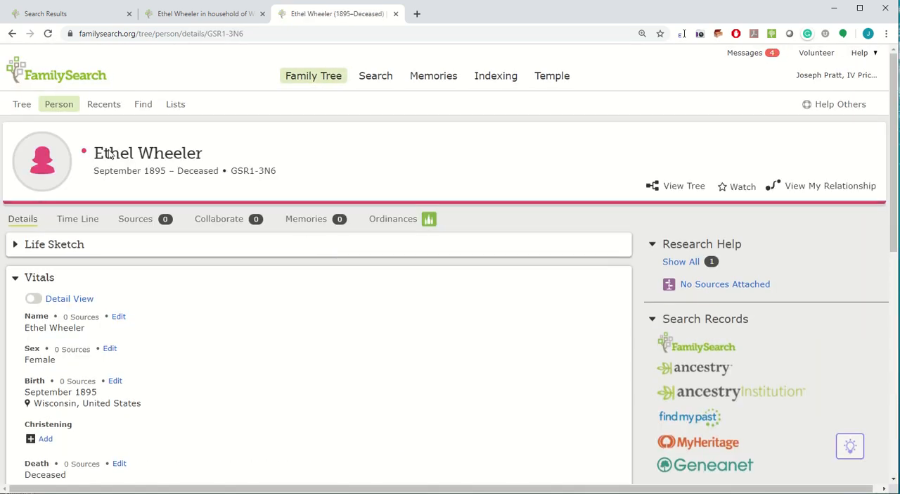
# Review the new person's full change history, including who created the entry, and return to the person's details page.
pyautogui.scroll(-5, 422, 265)
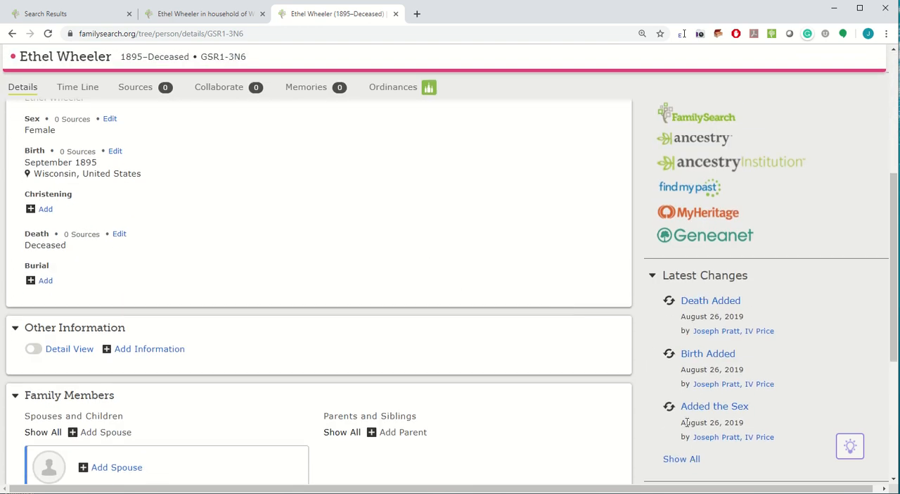
pyautogui.click(679, 461)
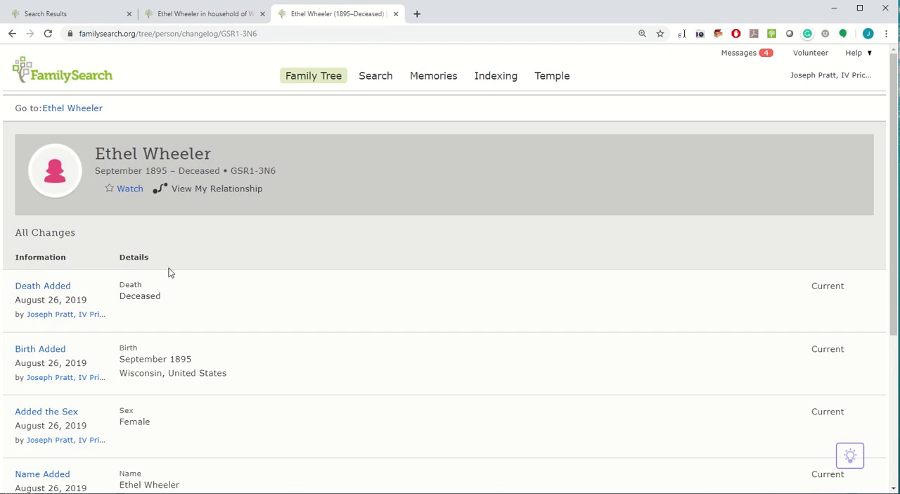
pyautogui.scroll(-2, 156, 330)
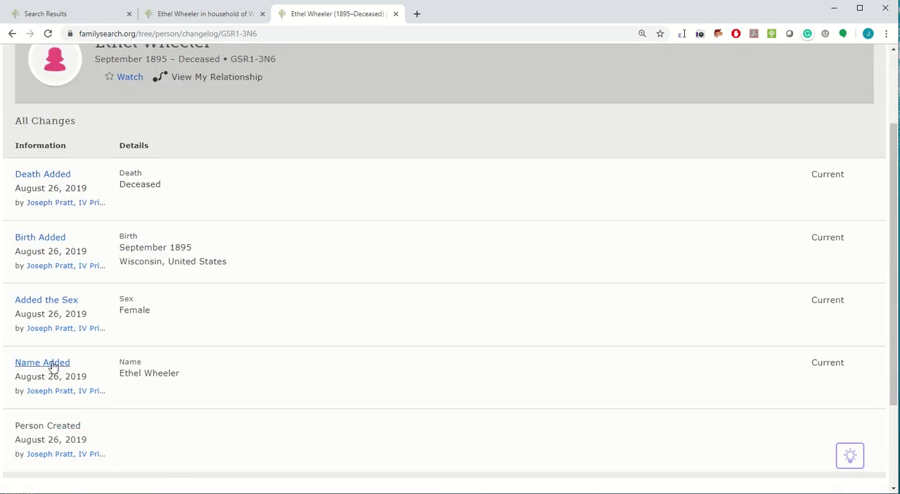
pyautogui.scroll(2, 49, 190)
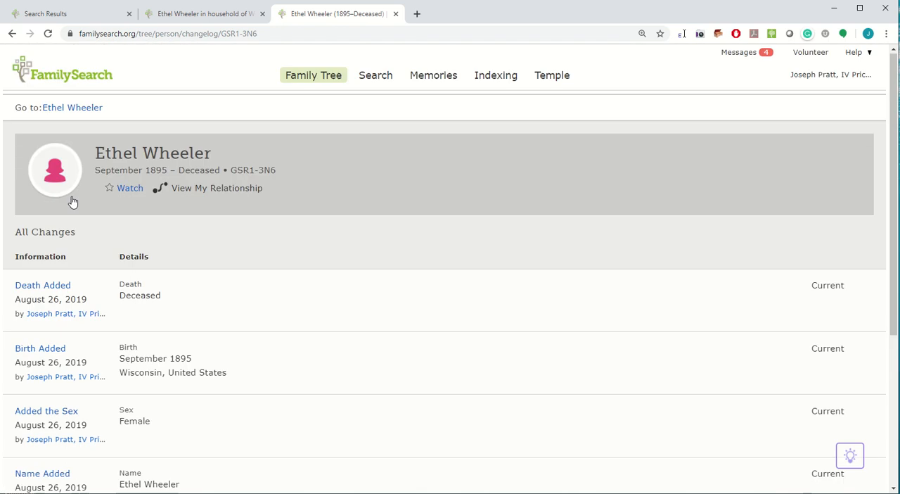
pyautogui.click(63, 109)
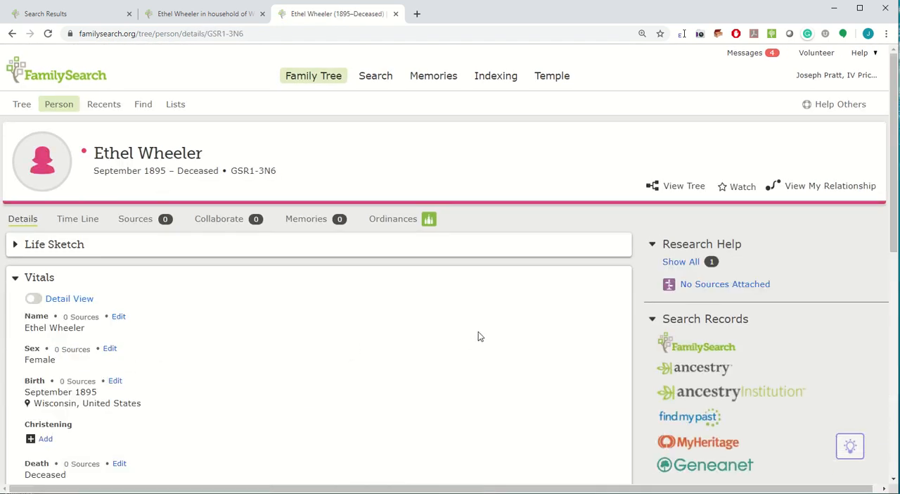
# Search FamilySearch records for the new person and open the first result, the 1900 United States Census, for review and attachment.
pyautogui.scroll(-2, 478, 336)
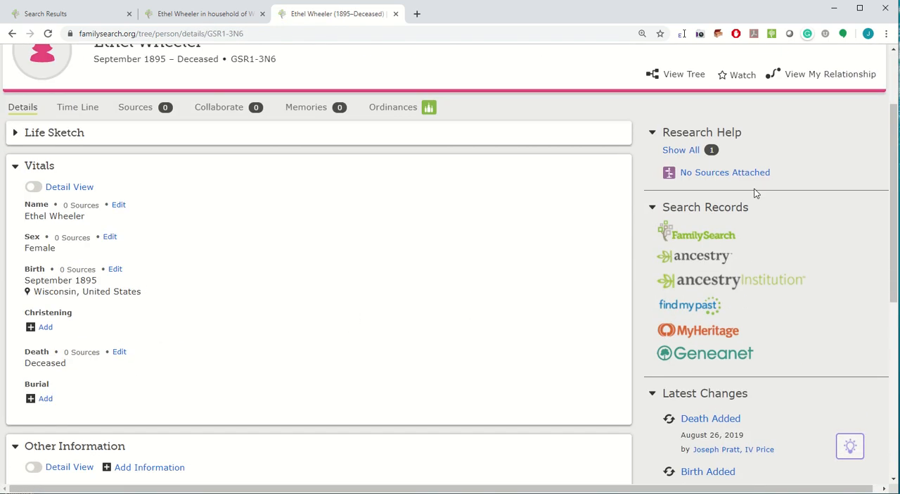
pyautogui.click(695, 234)
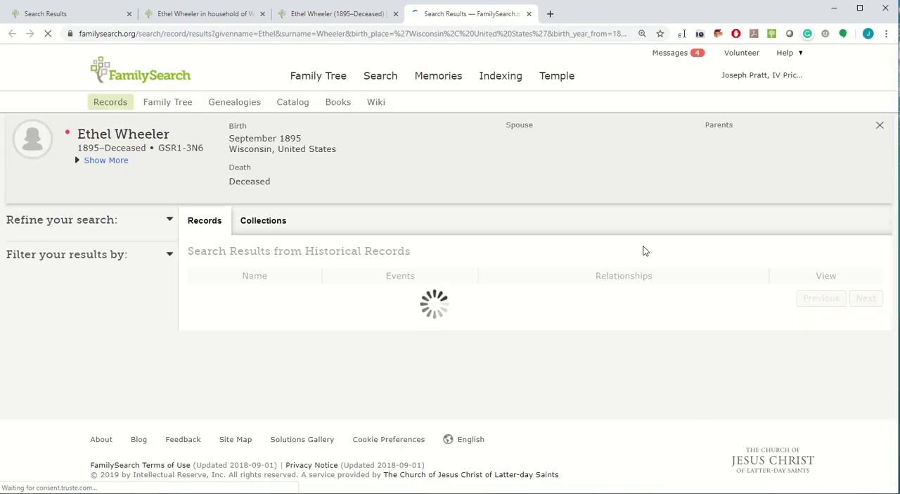
pyautogui.scroll(-2, 316, 203)
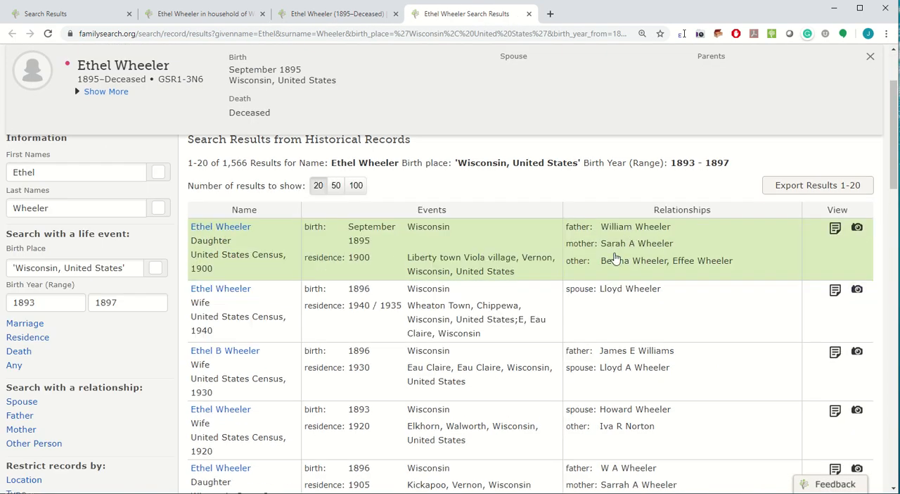
pyautogui.click(213, 226)
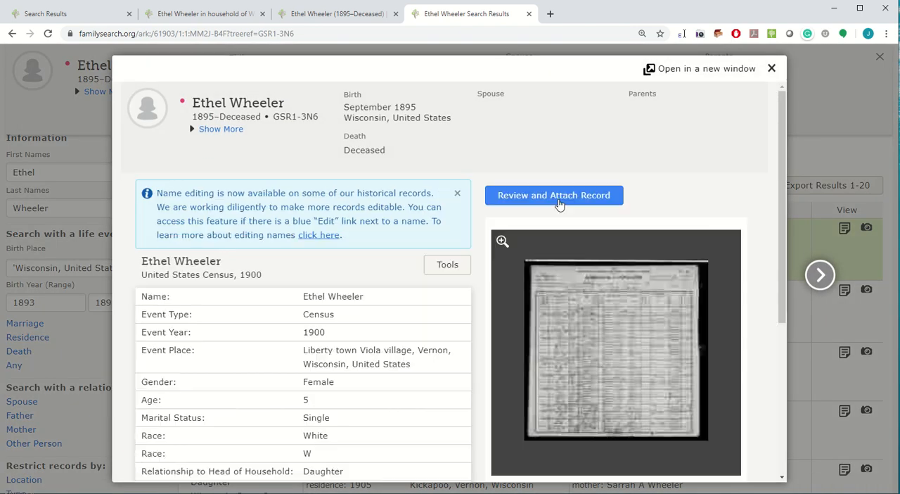
pyautogui.click(553, 202)
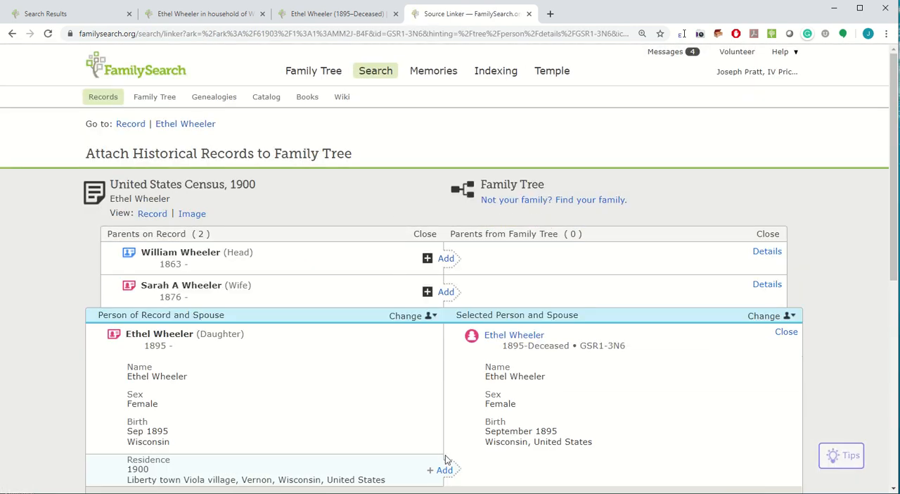
# Carry the 1900 residence over to the child's Family Tree entry and attach the census record to her.
pyautogui.click(443, 469)
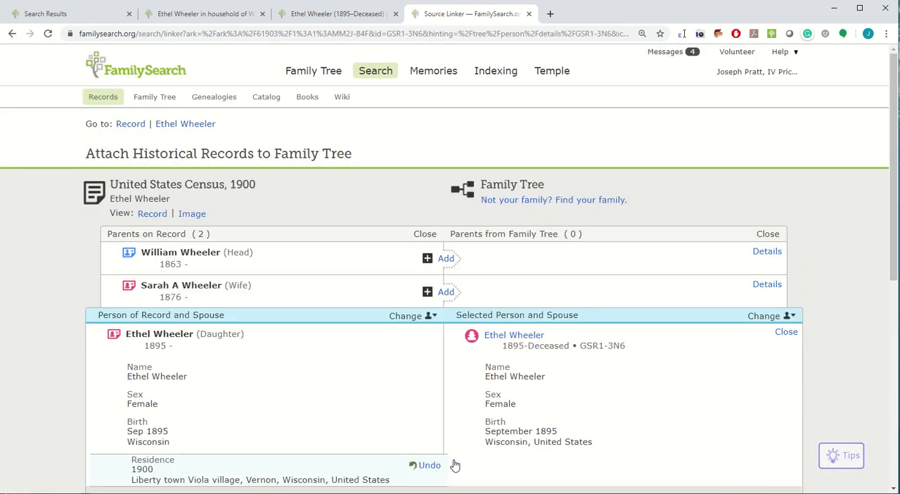
pyautogui.scroll(-2, 647, 410)
pyautogui.click(637, 464)
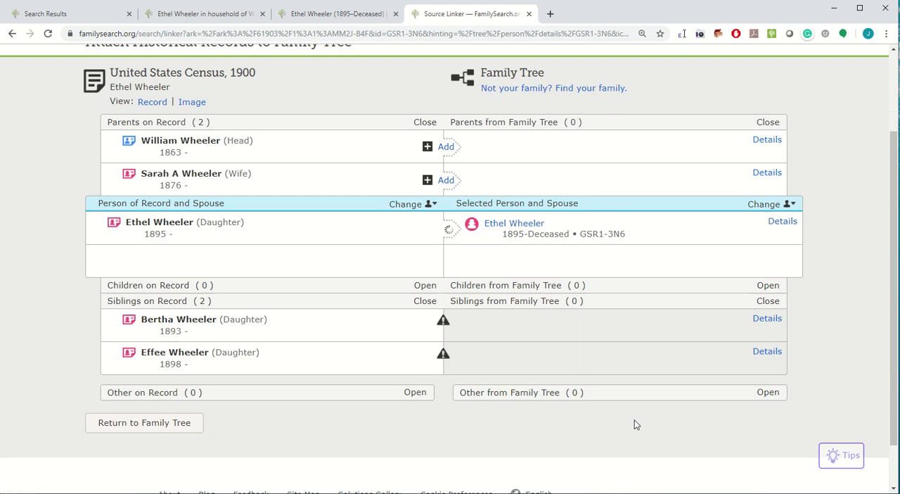
# Create the father from the census record as a new Family Tree person, carry over his 1900 residence, and attach the source.
pyautogui.click(445, 148)
pyautogui.click(642, 484)
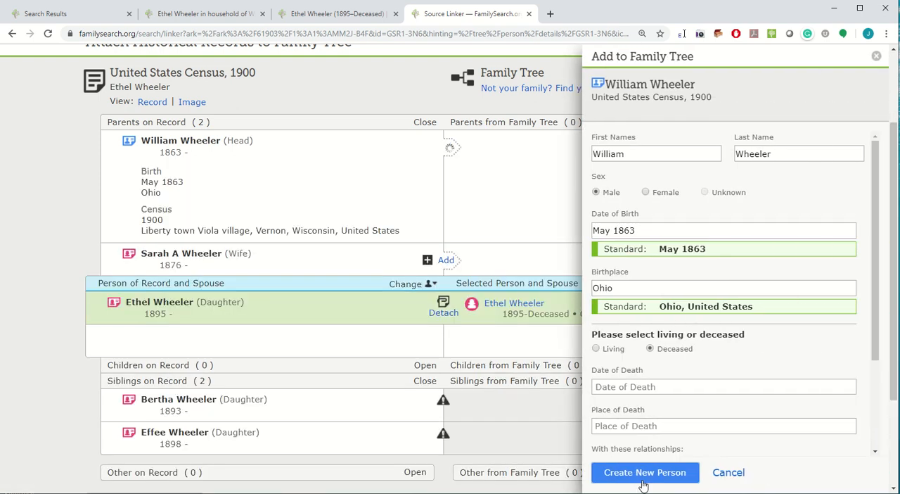
pyautogui.click(443, 276)
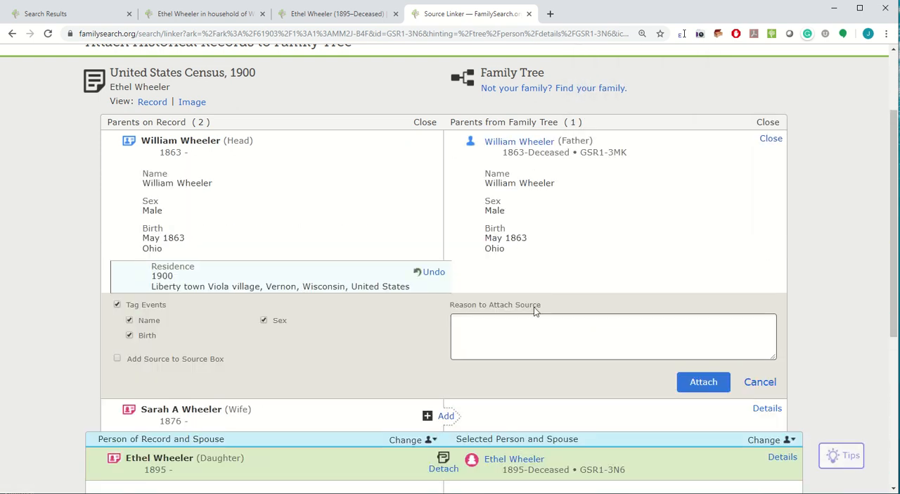
pyautogui.click(704, 382)
# Create the mother as a new person with the last name cleared, carry over her 1900 residence, and attach the source.
pyautogui.click(446, 181)
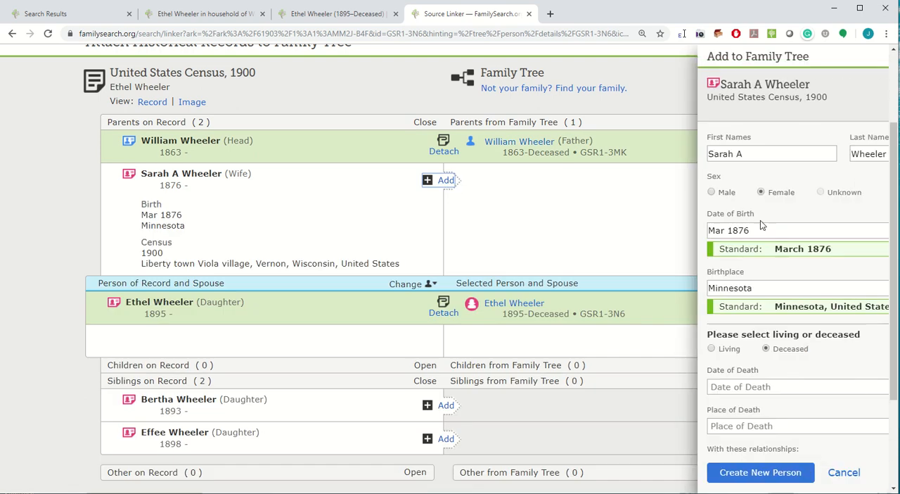
pyautogui.doubleClick(784, 153)
pyautogui.press('BackSpace')
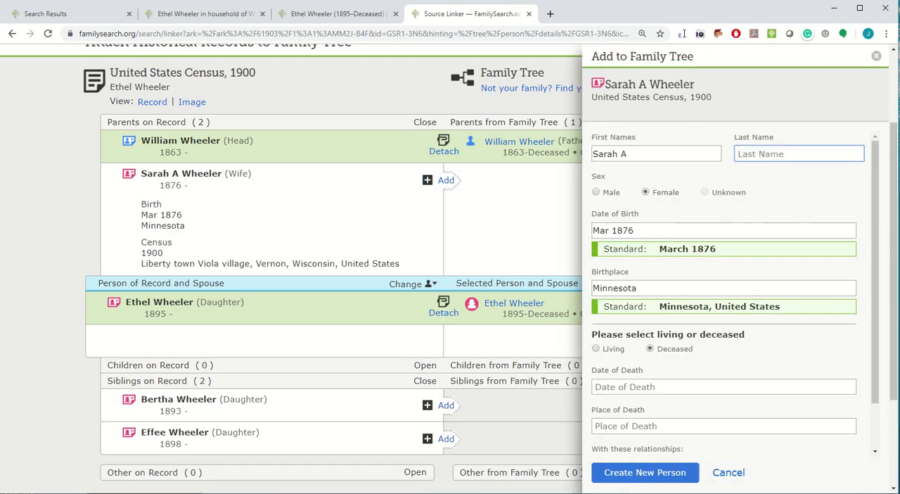
pyautogui.click(640, 478)
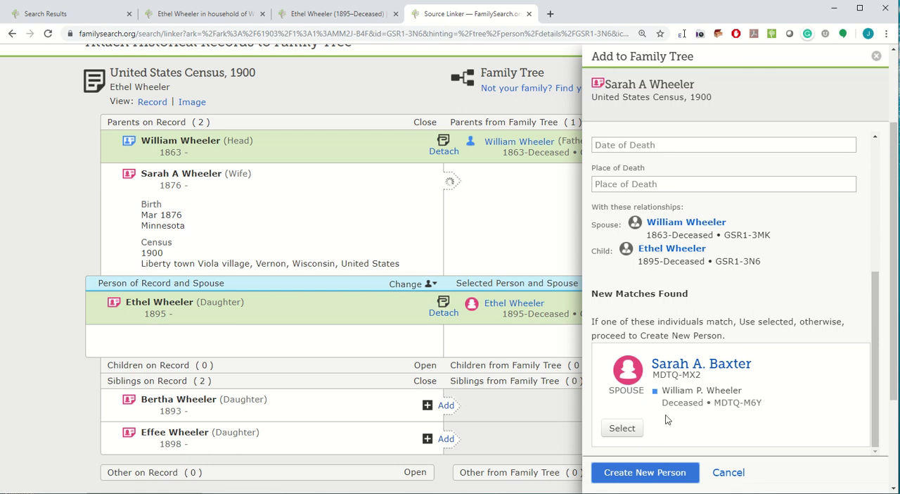
pyautogui.click(637, 482)
pyautogui.click(438, 311)
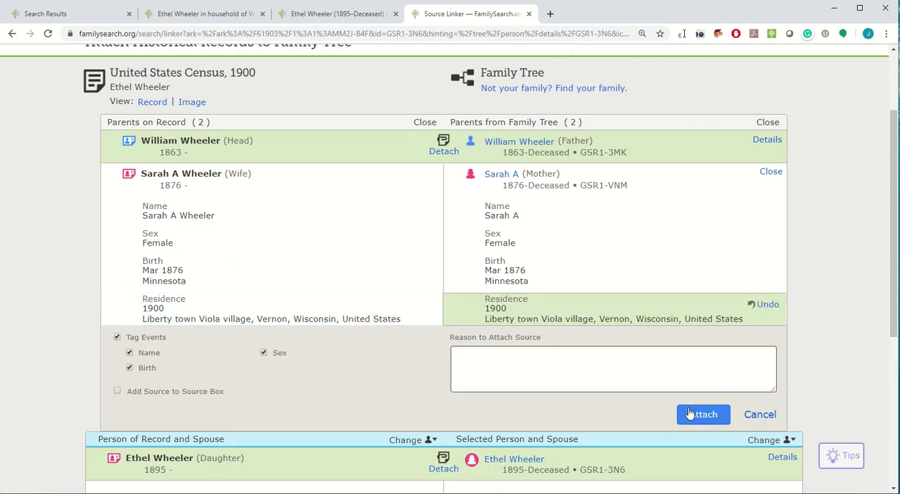
pyautogui.click(691, 413)
# Create the first listed sibling as a new Family Tree person, carry over her 1900 residence, and attach the census source.
pyautogui.click(450, 327)
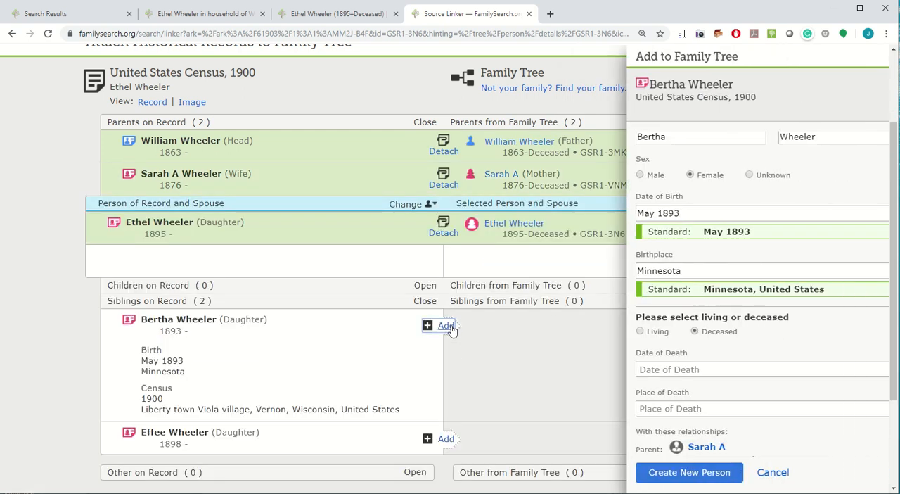
pyautogui.click(631, 474)
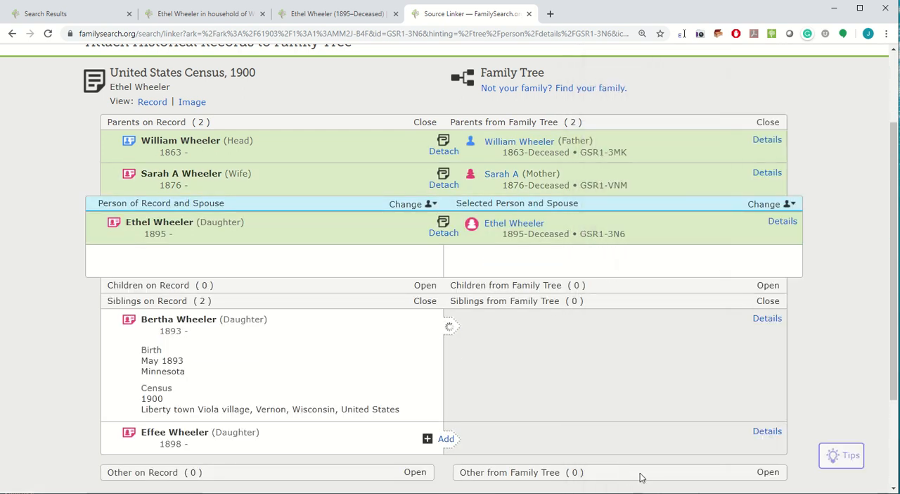
pyautogui.click(445, 459)
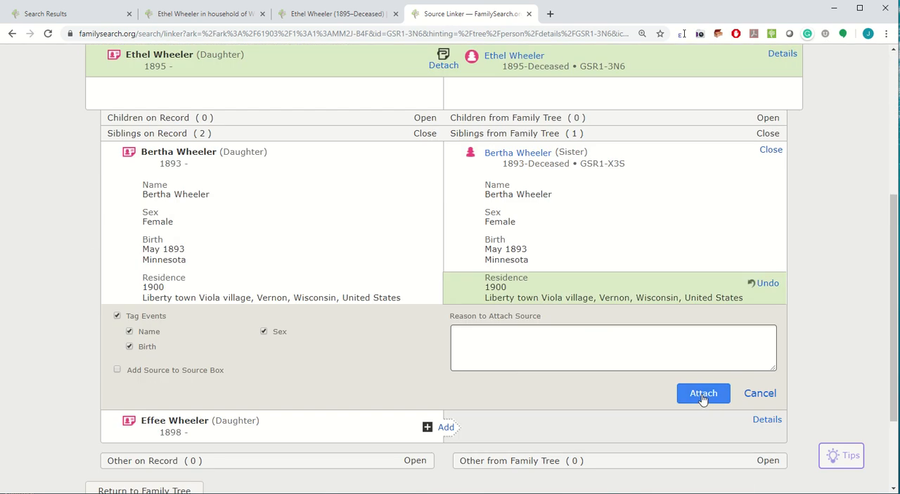
pyautogui.click(702, 395)
# Create the second listed sibling as a new Family Tree person, carry over her 1900 residence, and attach the census source.
pyautogui.click(445, 305)
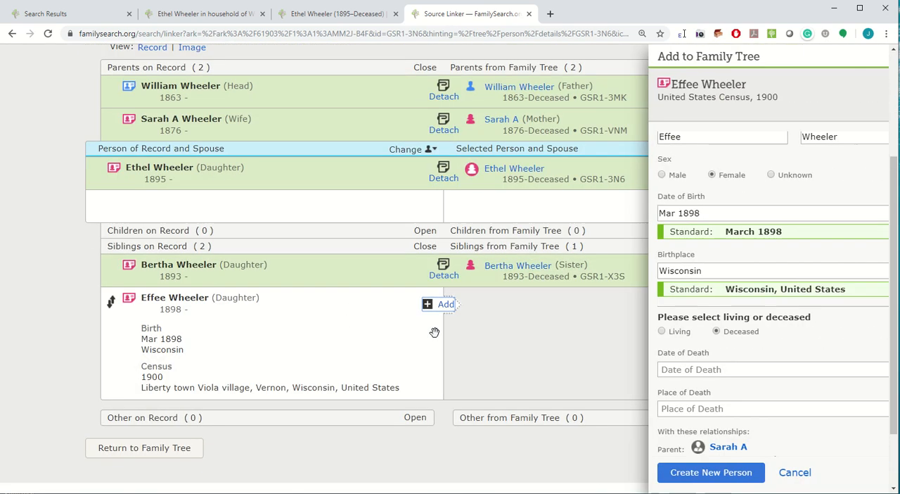
pyautogui.click(622, 473)
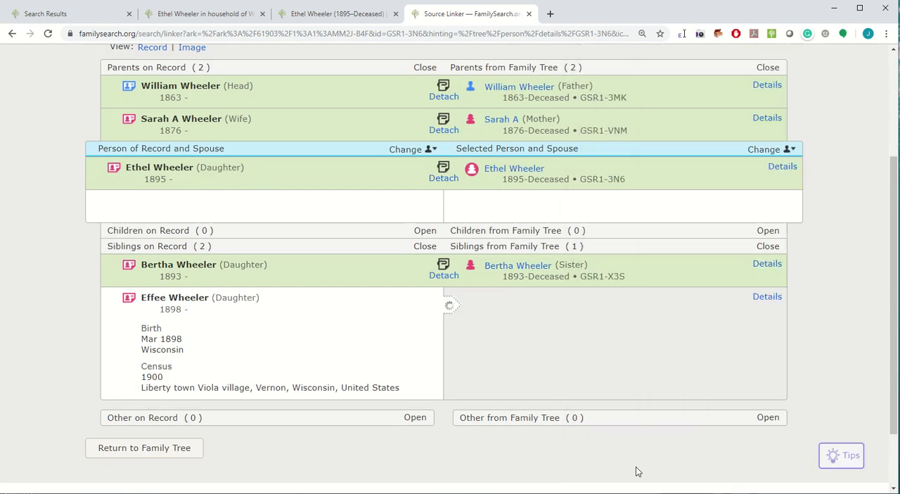
pyautogui.click(445, 434)
pyautogui.scroll(-2, 694, 382)
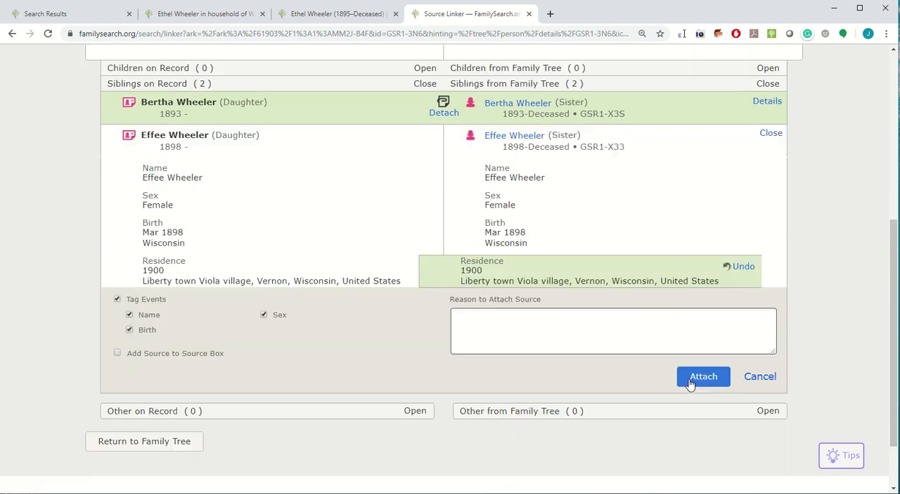
pyautogui.click(697, 372)
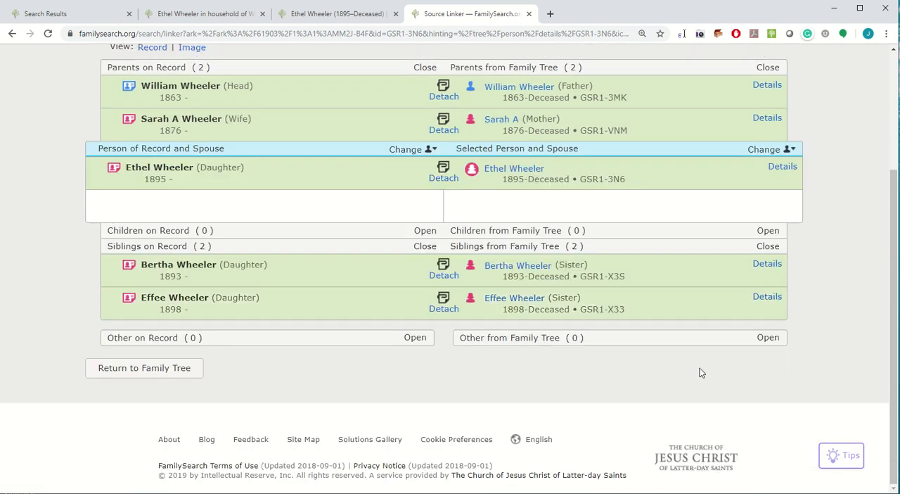
# Return to the child's Family Tree page and review her parents and siblings in the family members section.
pyautogui.scroll(3, 697, 377)
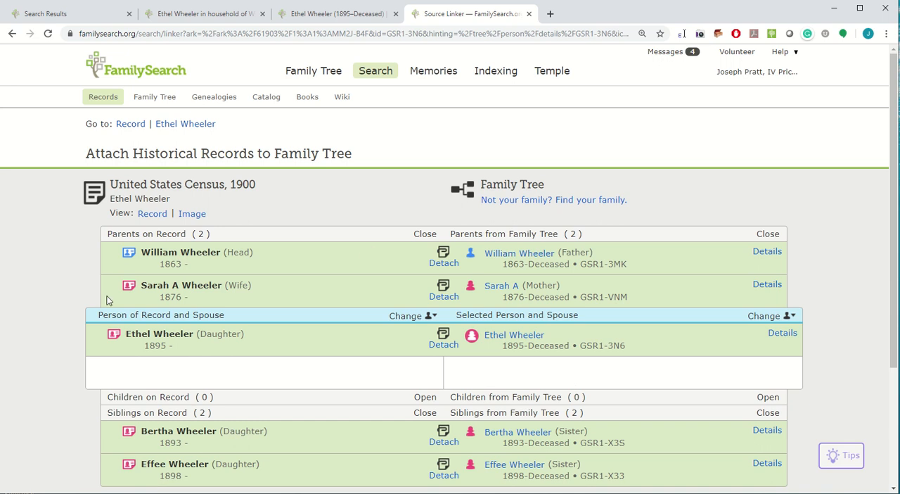
pyautogui.click(176, 125)
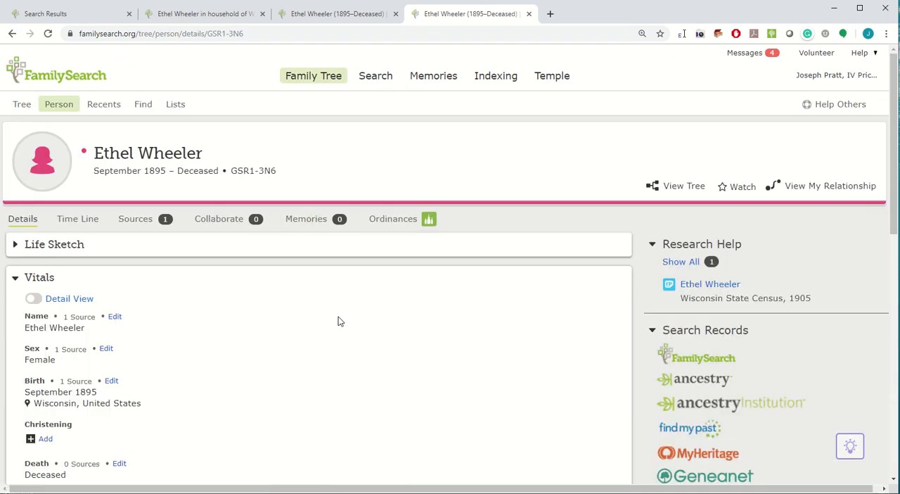
pyautogui.scroll(-2, 345, 316)
pyautogui.scroll(-4, 350, 317)
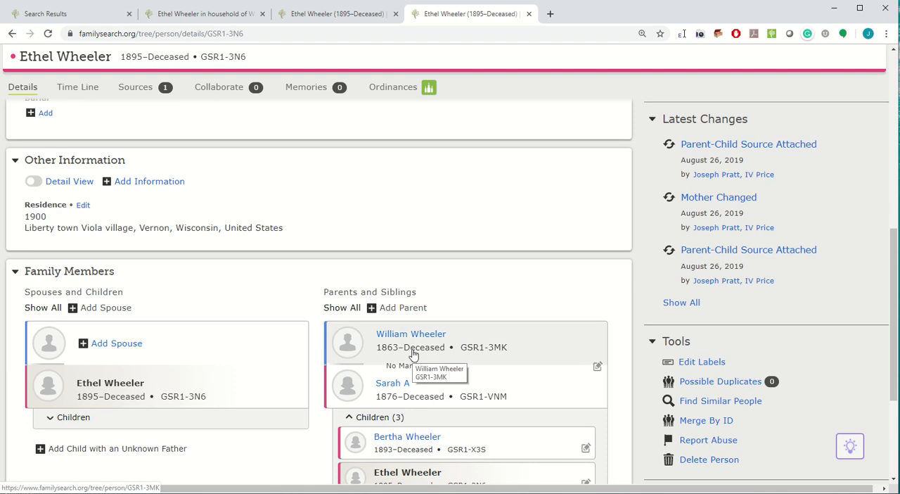
pyautogui.scroll(-2, 459, 336)
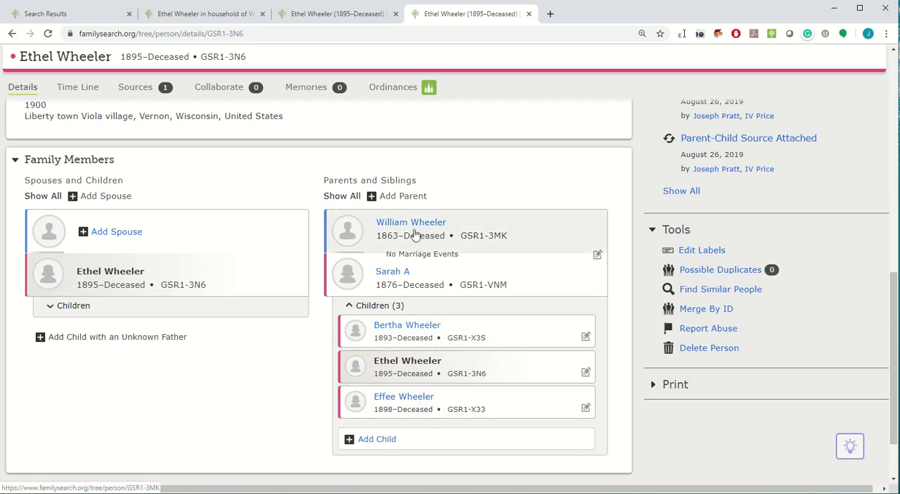
# Open the child's Wisconsin State Census, 1905 record hint, check the household listing, and start reviewing it for attachment.
pyautogui.scroll(5, 519, 286)
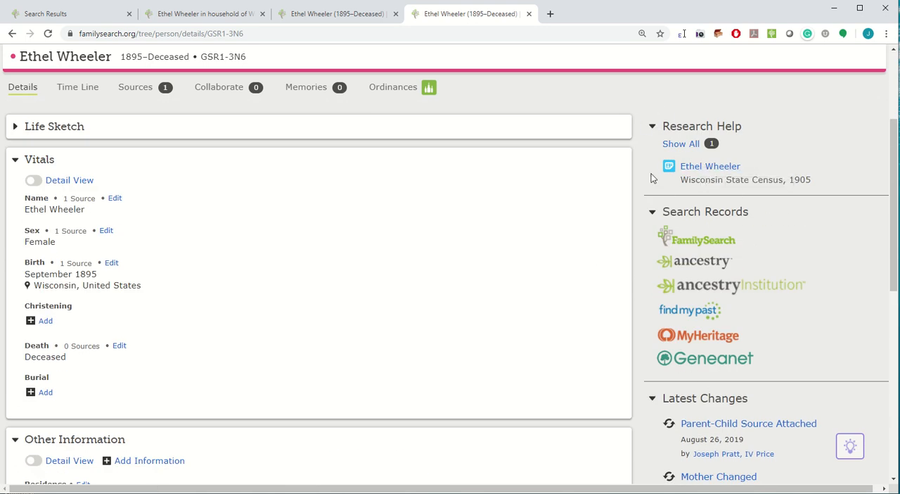
pyautogui.click(709, 169)
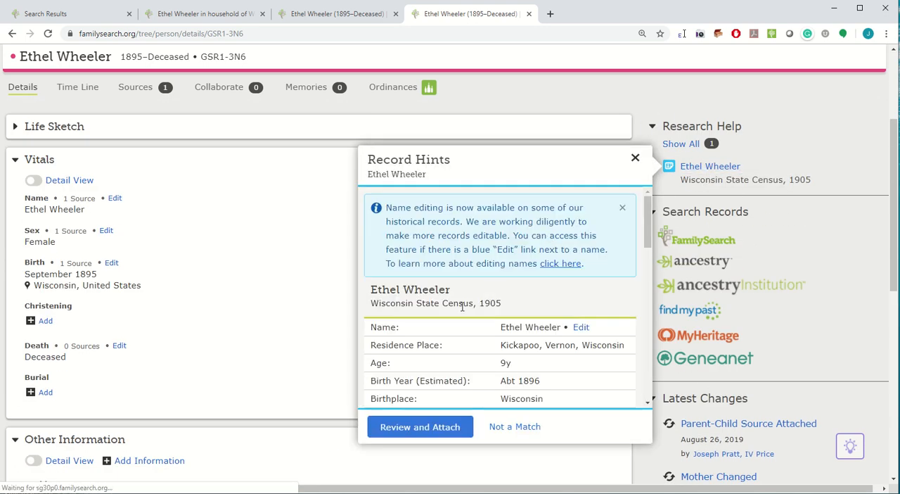
pyautogui.scroll(-4, 462, 307)
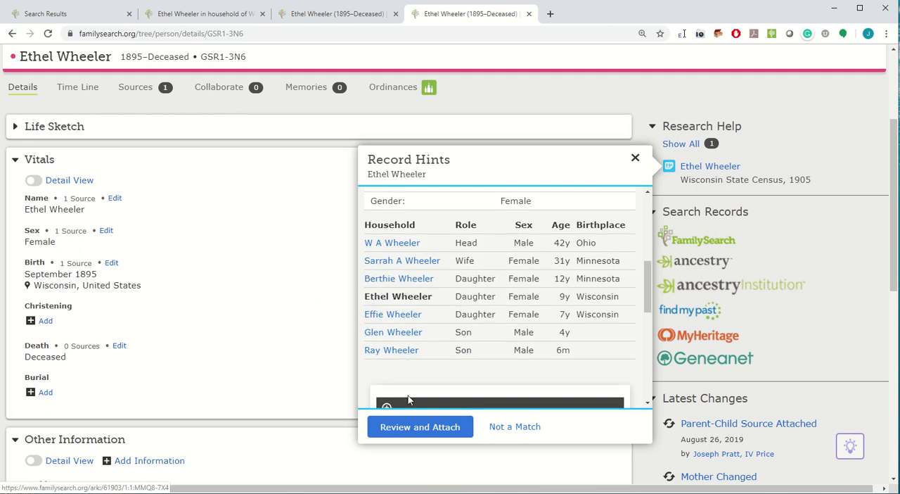
pyautogui.click(410, 427)
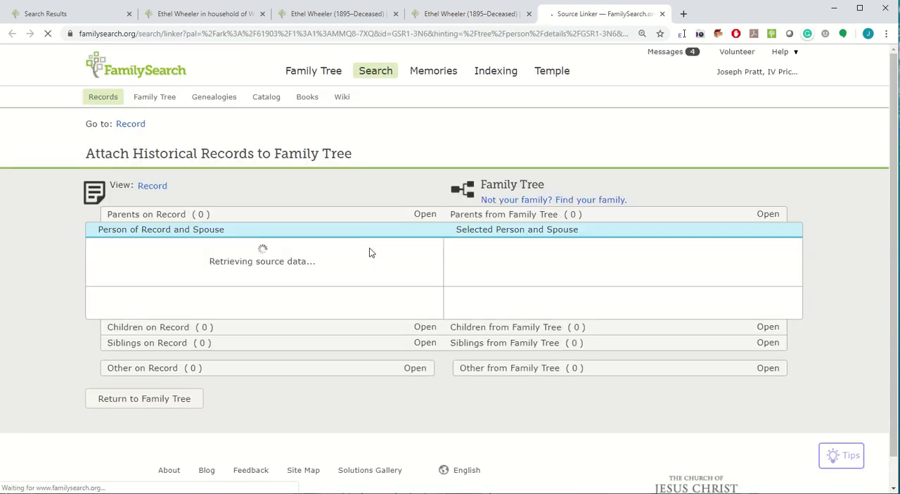
# Add the 1905 Kickapoo, Vernon, Wisconsin residence to the child and attach the 1905 state census source to her.
pyautogui.scroll(-2, 457, 387)
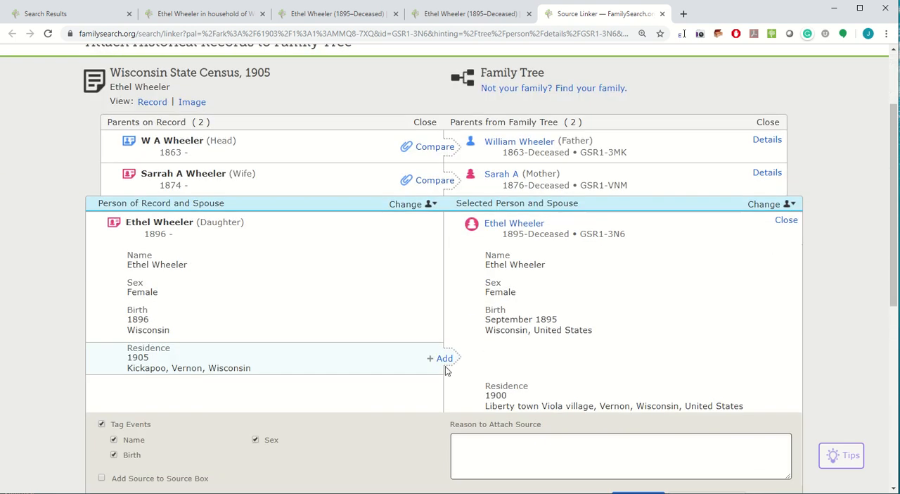
pyautogui.click(445, 359)
pyautogui.scroll(-2, 634, 390)
pyautogui.click(637, 391)
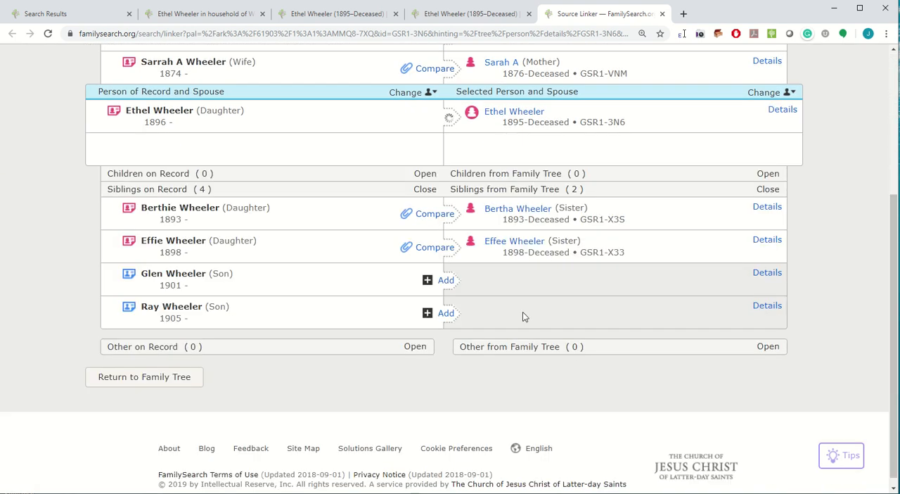
# Compare the sister born in 1893 with her record entry, add her 1905 residence, and attach the source.
pyautogui.click(434, 215)
pyautogui.click(442, 345)
pyautogui.scroll(-2, 640, 341)
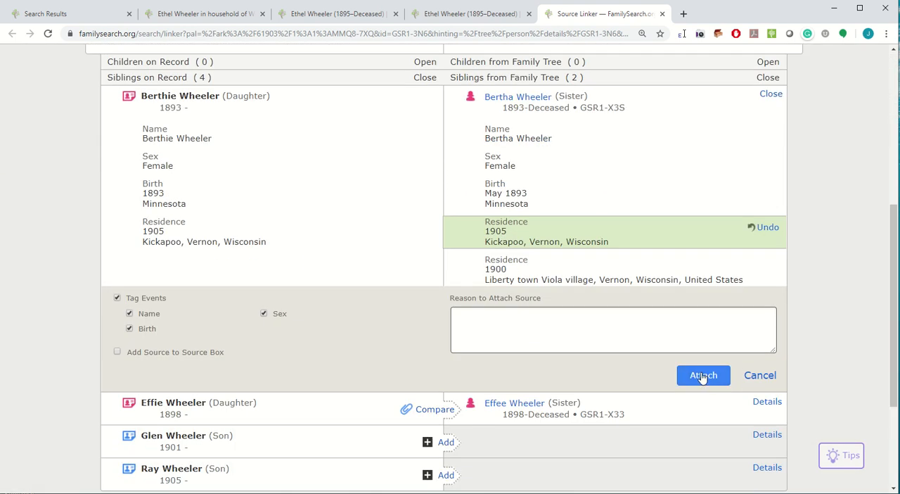
pyautogui.click(703, 375)
# Compare the sister born in 1898 with her record entry, add her 1905 residence, and attach the source.
pyautogui.click(430, 239)
pyautogui.click(445, 365)
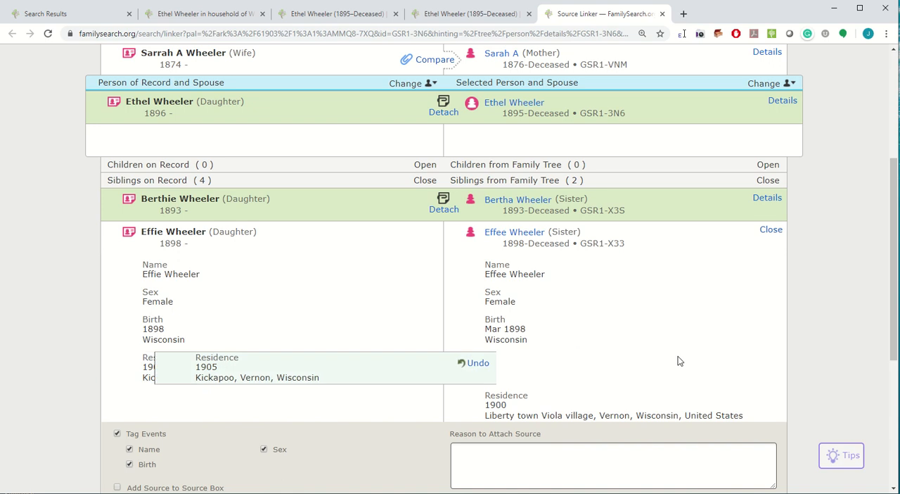
pyautogui.scroll(-2, 679, 361)
pyautogui.click(704, 356)
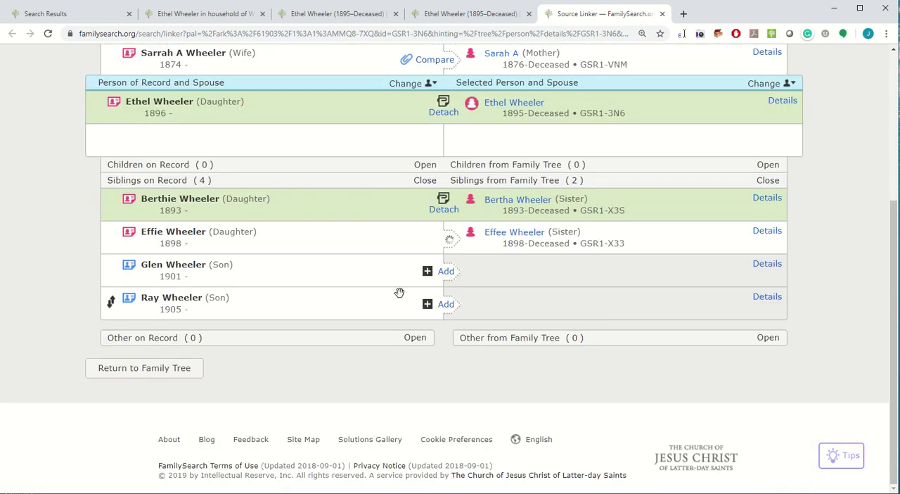
# Create the brother born in 1901 as a new person instead of using the suggested match, add his 1905 residence, and attach the source.
pyautogui.click(448, 279)
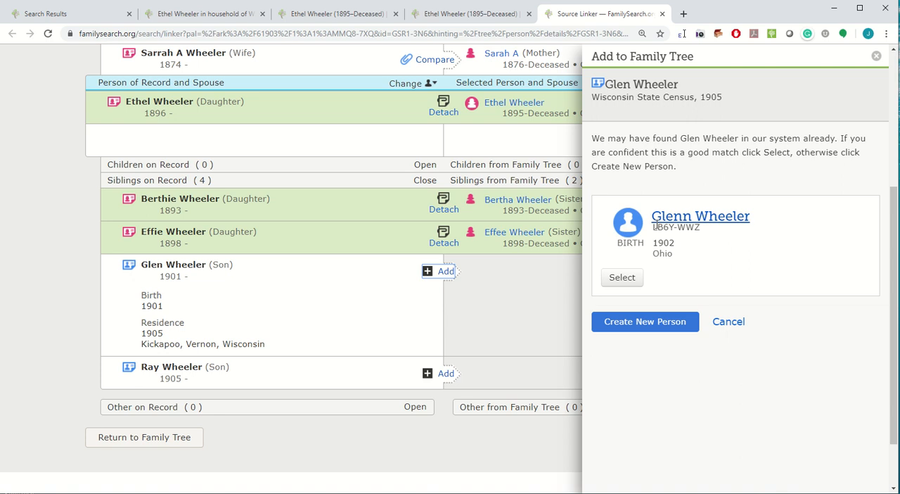
pyautogui.click(634, 325)
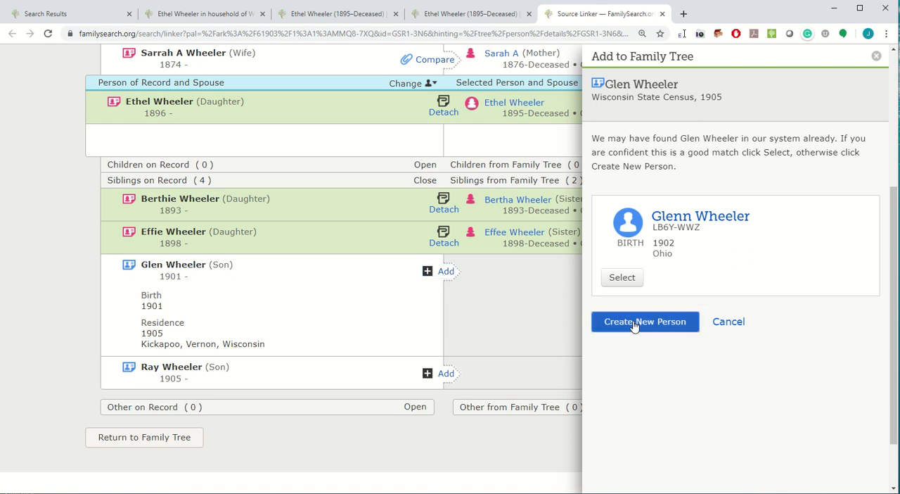
pyautogui.click(630, 475)
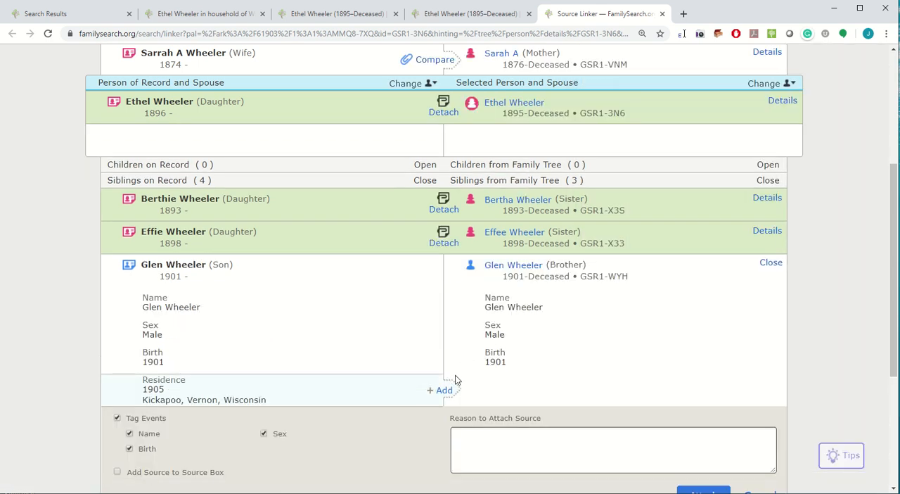
pyautogui.click(445, 388)
pyautogui.scroll(-2, 633, 373)
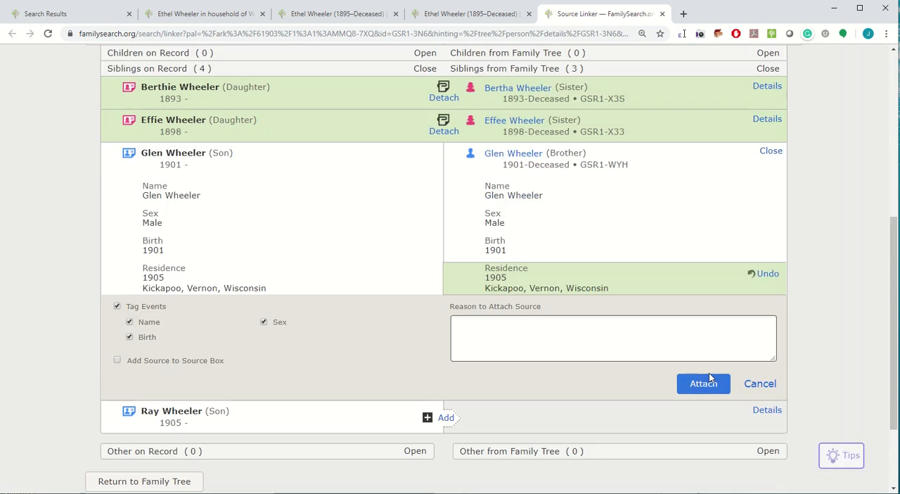
pyautogui.click(707, 381)
# Create the brother born in 1905 as a new deceased person, add his 1905 residence, and attach the census source.
pyautogui.click(445, 304)
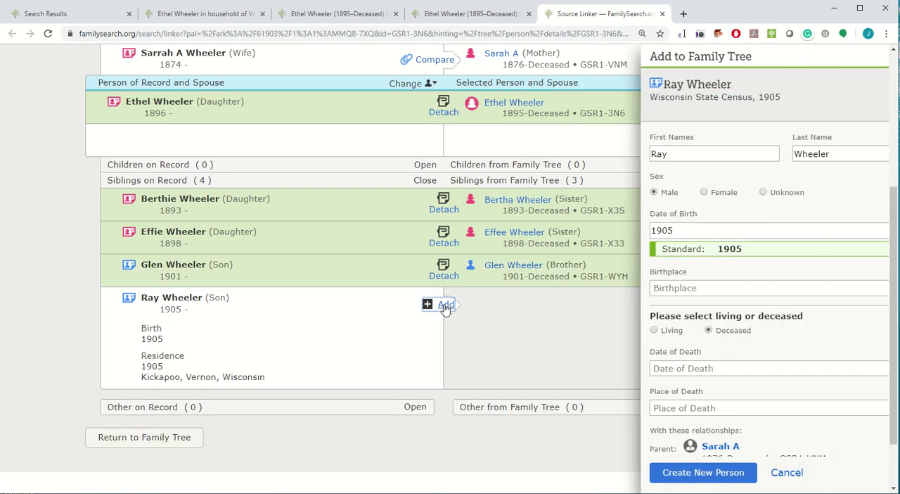
pyautogui.click(637, 475)
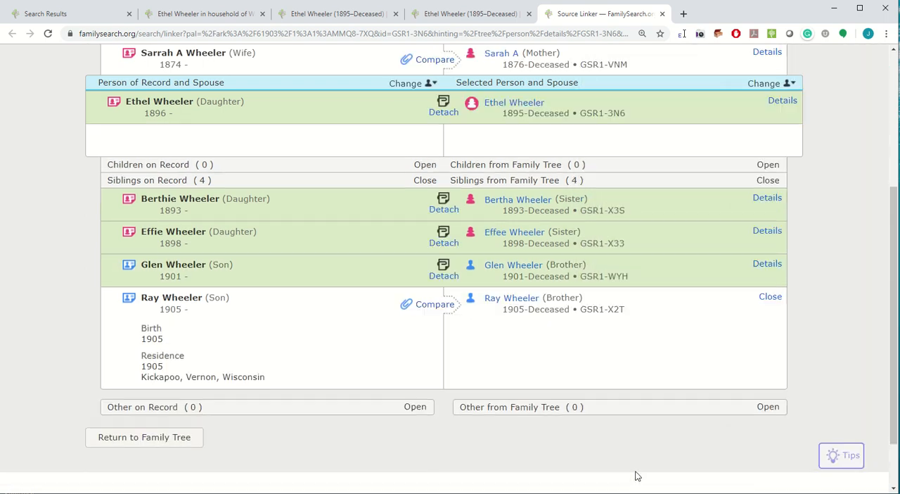
pyautogui.click(450, 421)
pyautogui.scroll(-2, 686, 370)
pyautogui.click(704, 362)
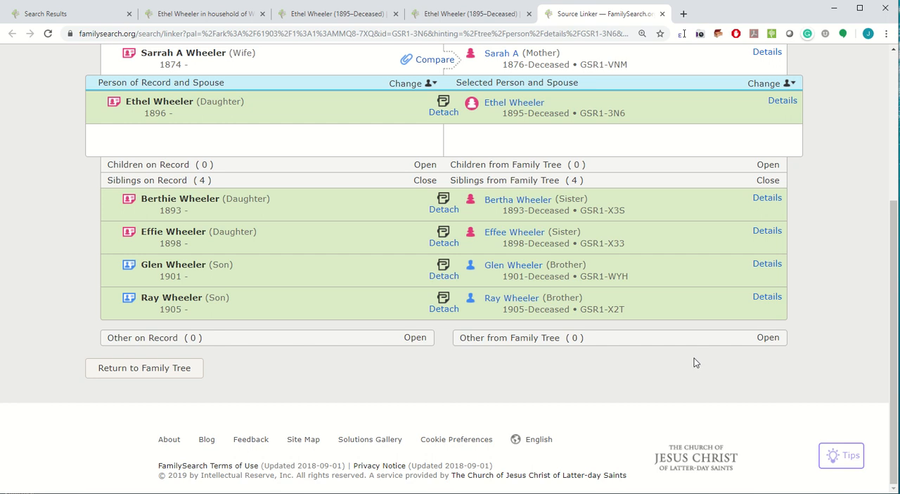
# Compare the mother with the wife on the record, add her 1905 Kickapoo residence, and attach the source.
pyautogui.scroll(2, 684, 349)
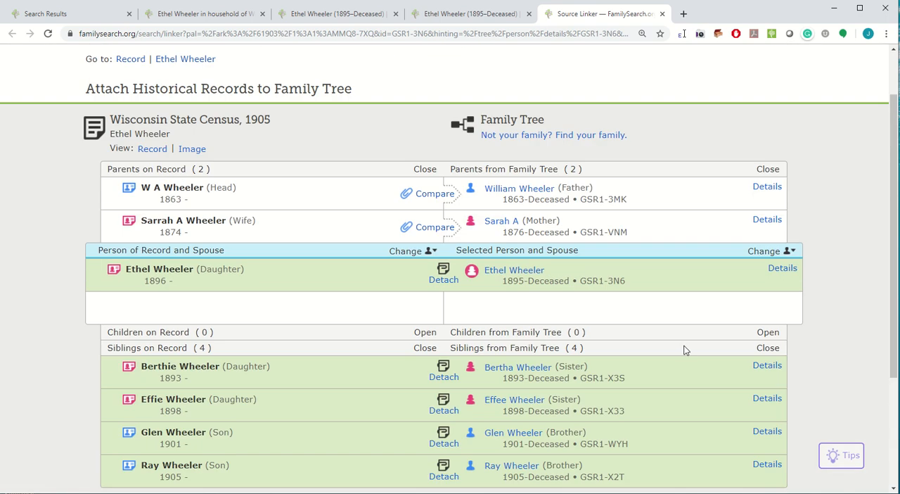
pyautogui.click(434, 227)
pyautogui.click(439, 358)
pyautogui.scroll(-3, 742, 368)
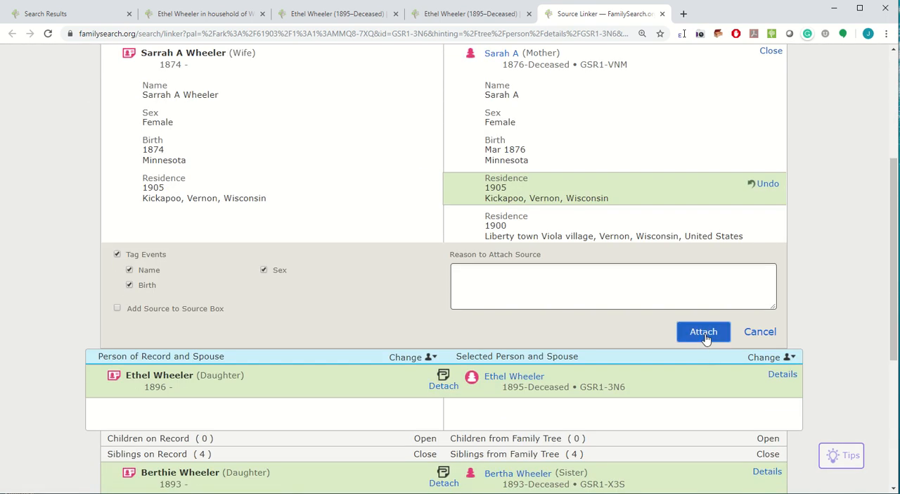
pyautogui.click(708, 337)
# Compare the father with the household head on the record, add his 1905 Kickapoo residence, and attach the source.
pyautogui.click(436, 140)
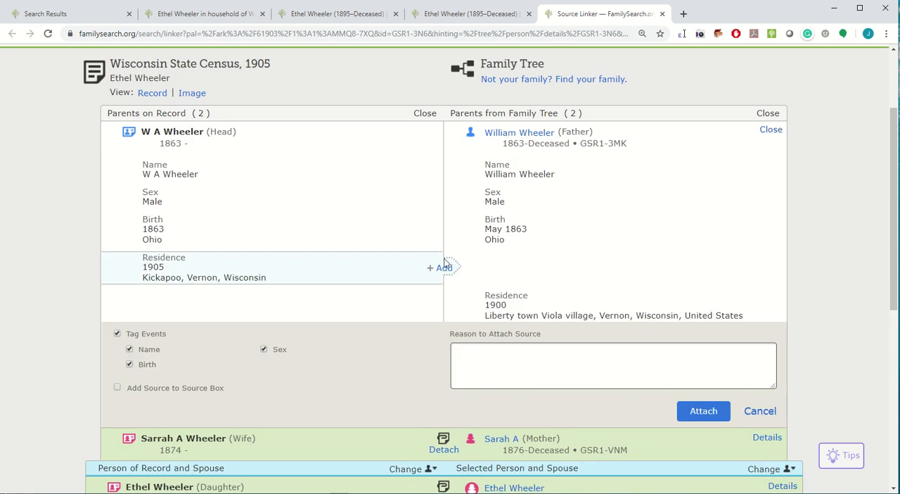
pyautogui.click(441, 265)
pyautogui.scroll(-2, 708, 315)
pyautogui.click(705, 304)
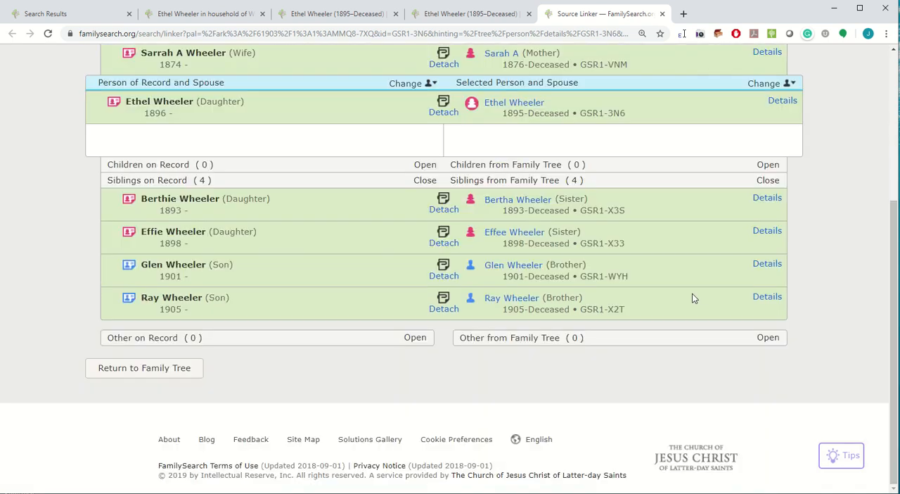
# Open the Family Tree person page of the brother born in 1901 and look over his details.
pyautogui.scroll(1, 692, 294)
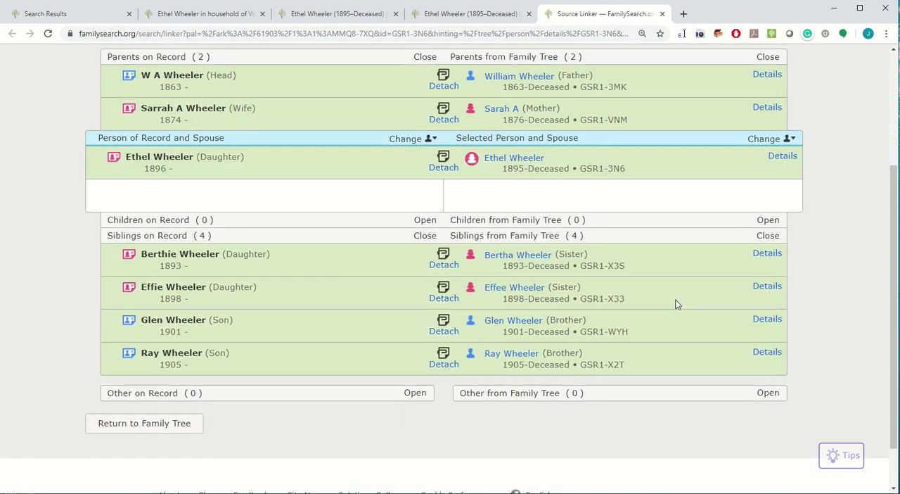
pyautogui.click(498, 322)
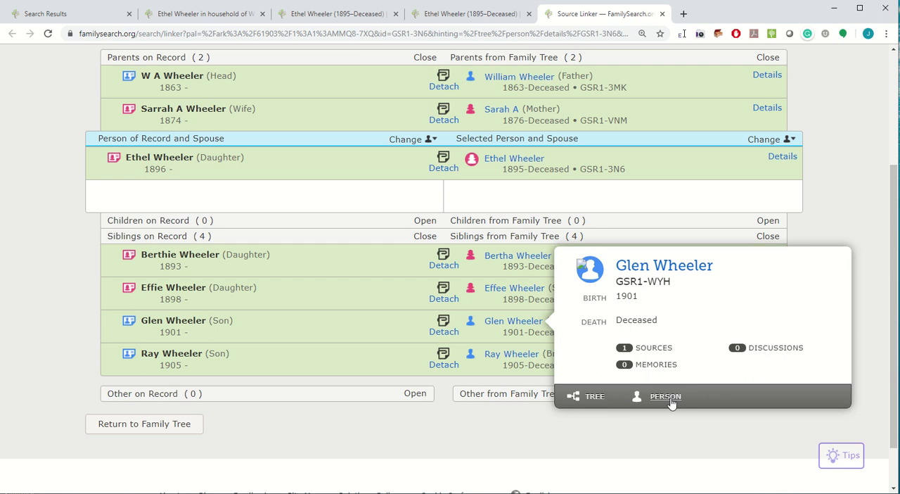
pyautogui.click(666, 396)
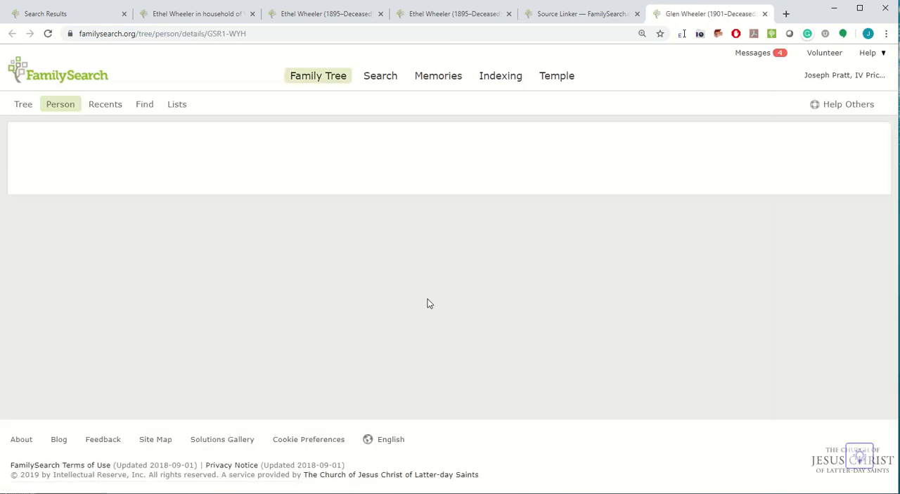
pyautogui.scroll(-5, 396, 358)
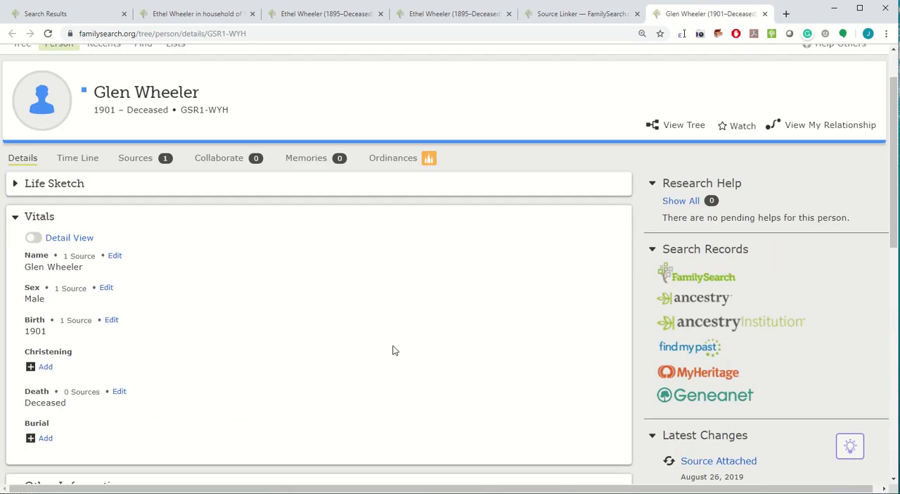
pyautogui.scroll(5, 393, 351)
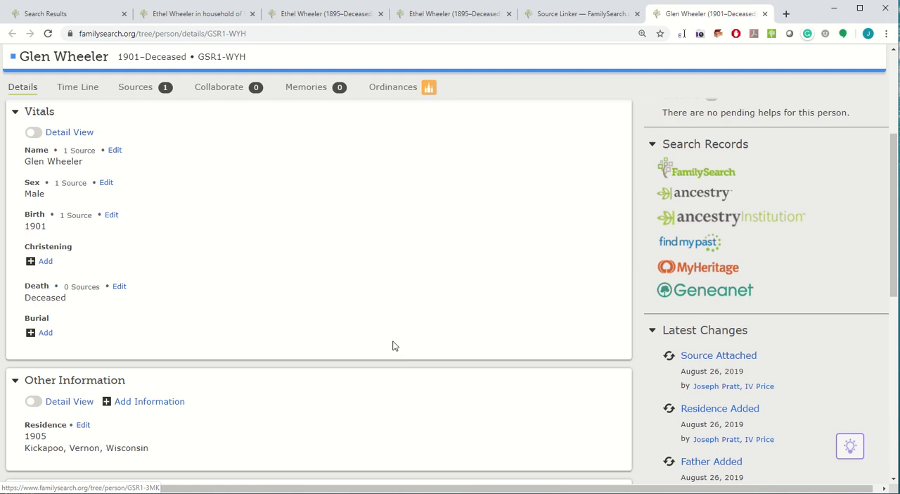
# Open the brother's 1905 Wisconsin State Census source and examine its indexed household members, ages and birthplaces.
pyautogui.click(138, 120)
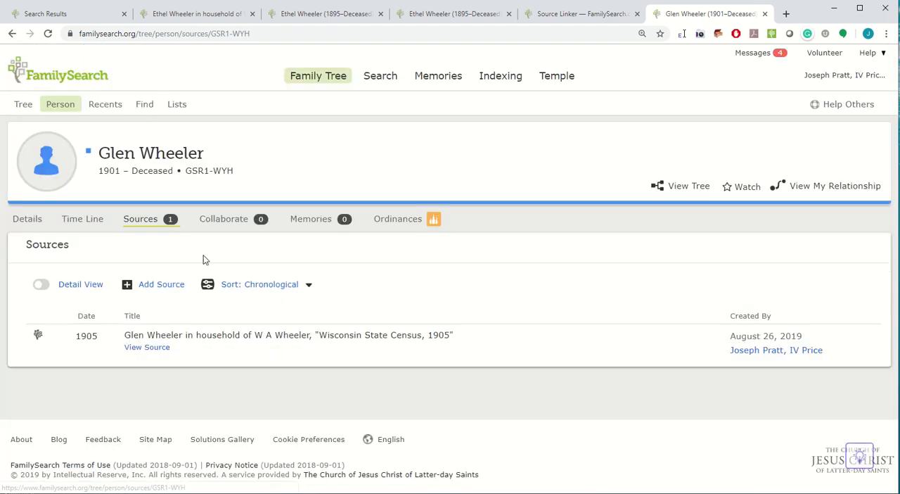
pyautogui.click(173, 337)
pyautogui.scroll(-2, 406, 376)
pyautogui.scroll(-3, 405, 372)
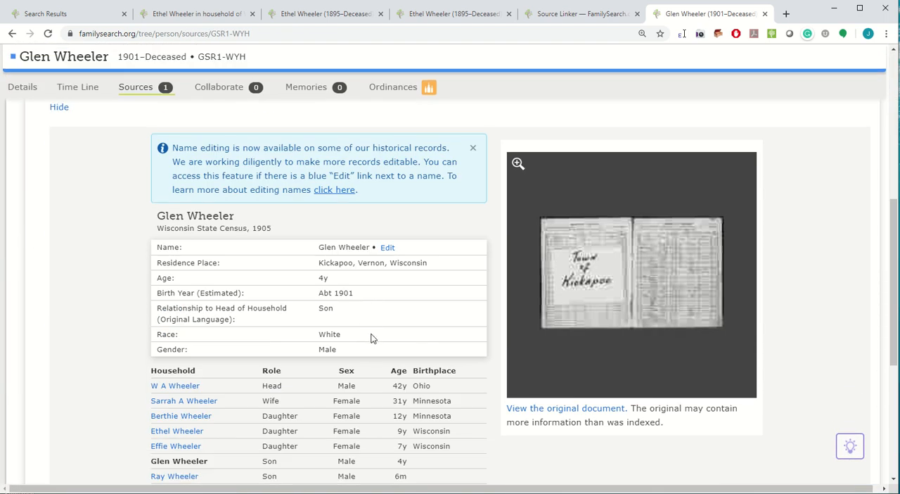
pyautogui.scroll(-1, 373, 338)
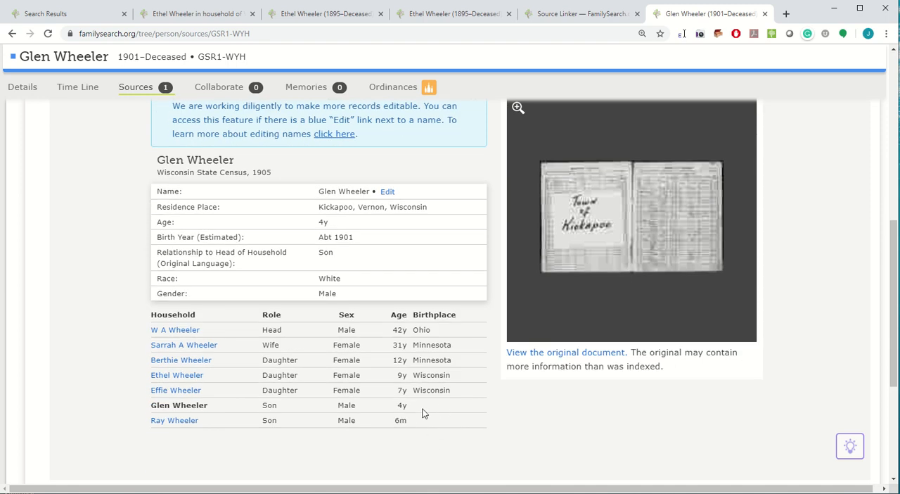
pyautogui.scroll(8, 422, 380)
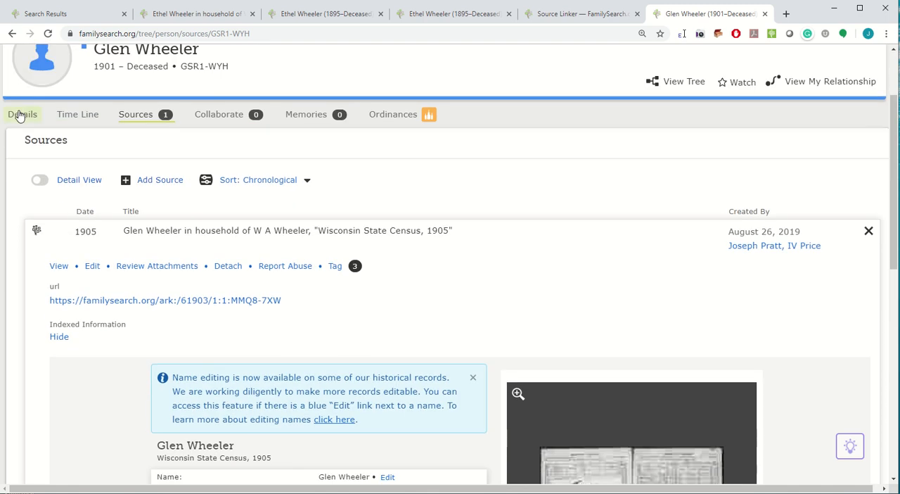
# Return to the brother's details and open the original child's person page from his list of siblings.
pyautogui.click(31, 118)
pyautogui.scroll(-7, 491, 364)
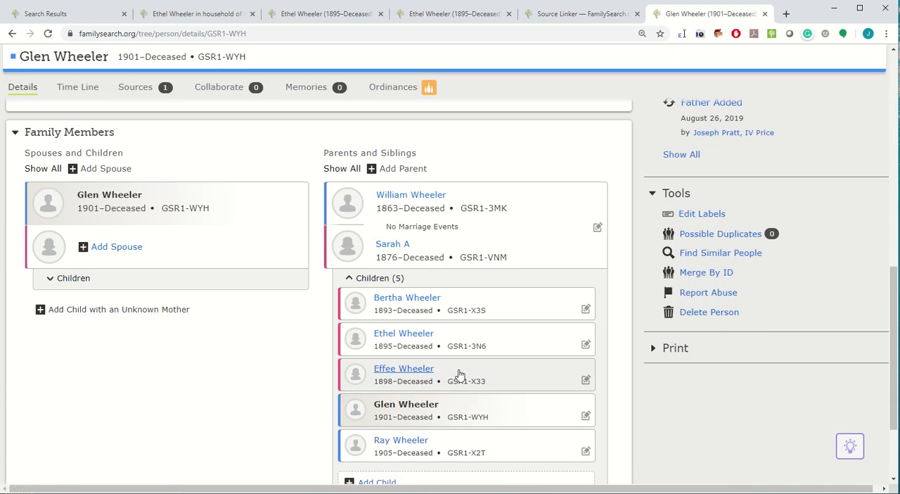
pyautogui.moveTo(396, 340)
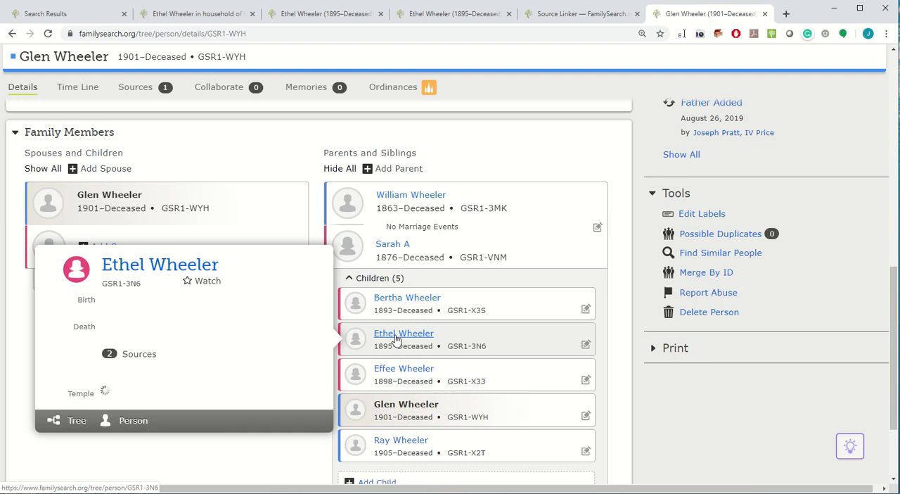
pyautogui.click(133, 421)
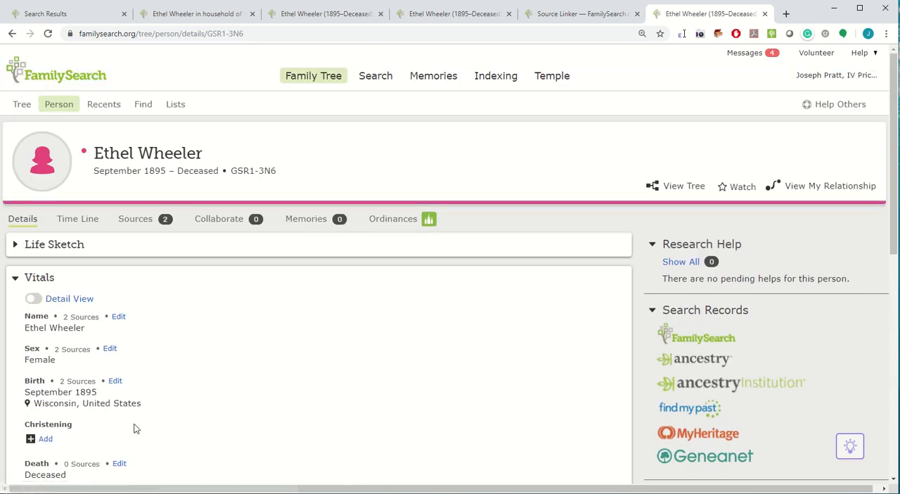
# Search Ancestry for the child's records from her person page, preview the 1900 United States Federal Census result, and look through the results.
pyautogui.click(691, 362)
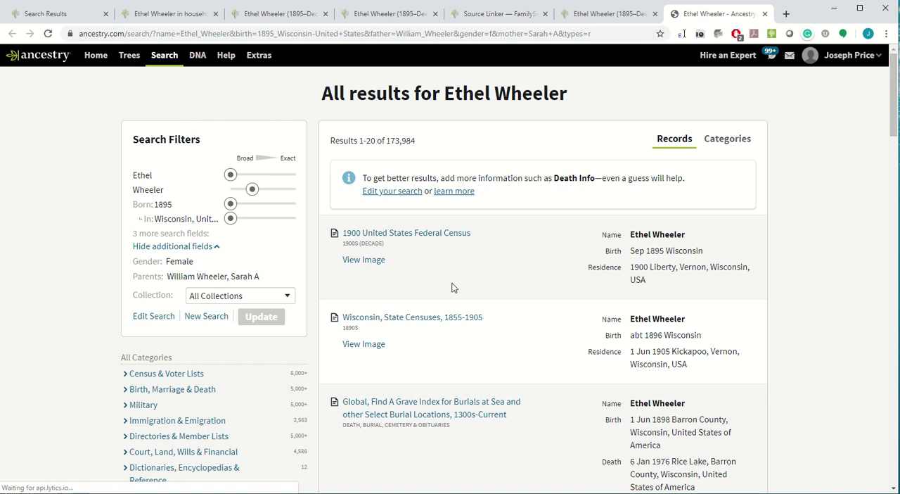
pyautogui.moveTo(384, 237)
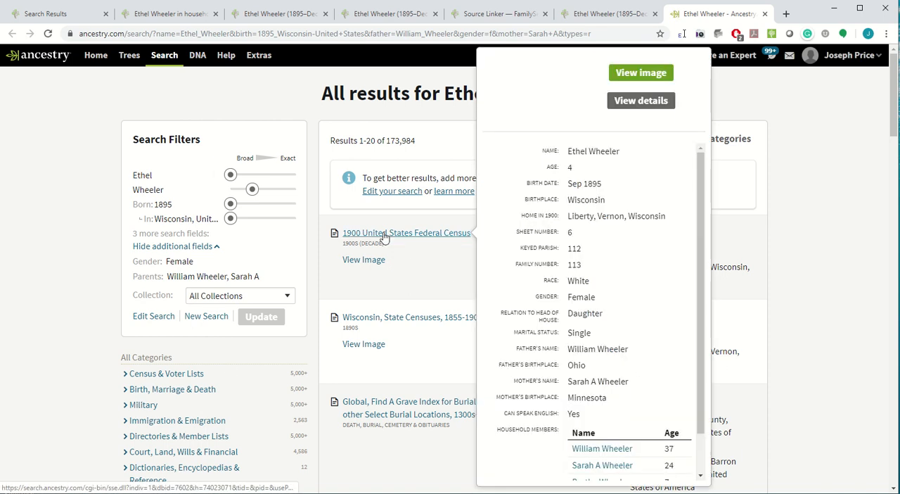
pyautogui.scroll(-2, 840, 275)
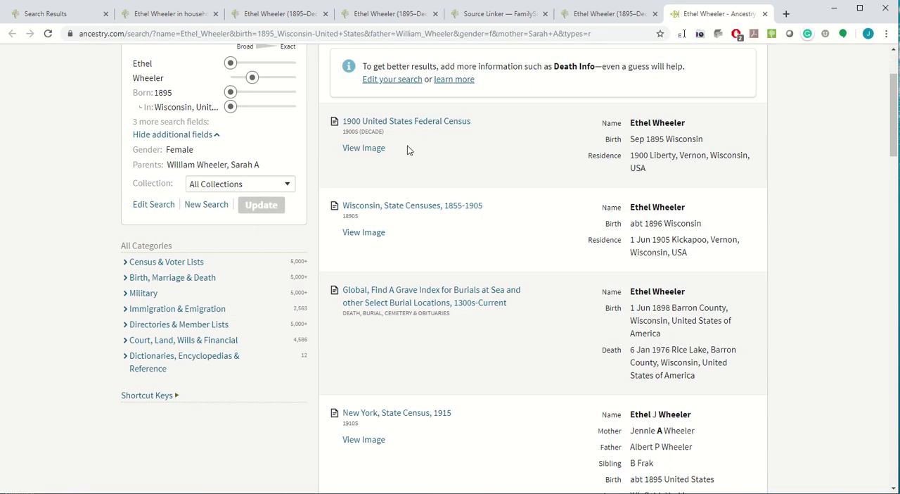
# Open the child's 1900 United States Federal Census record on Ancestry, find others researching her in Public Member Trees, and look through the results.
pyautogui.click(375, 127)
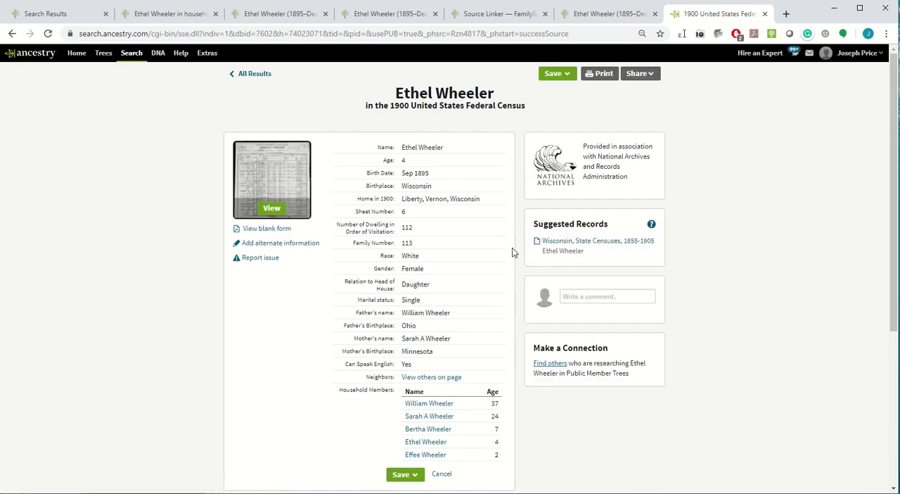
pyautogui.click(551, 364)
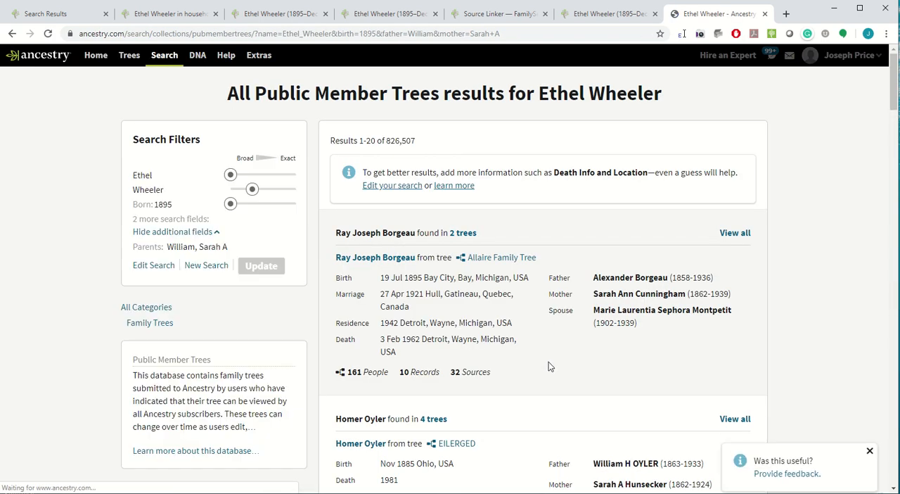
pyautogui.scroll(-2, 542, 357)
pyautogui.scroll(-2, 539, 354)
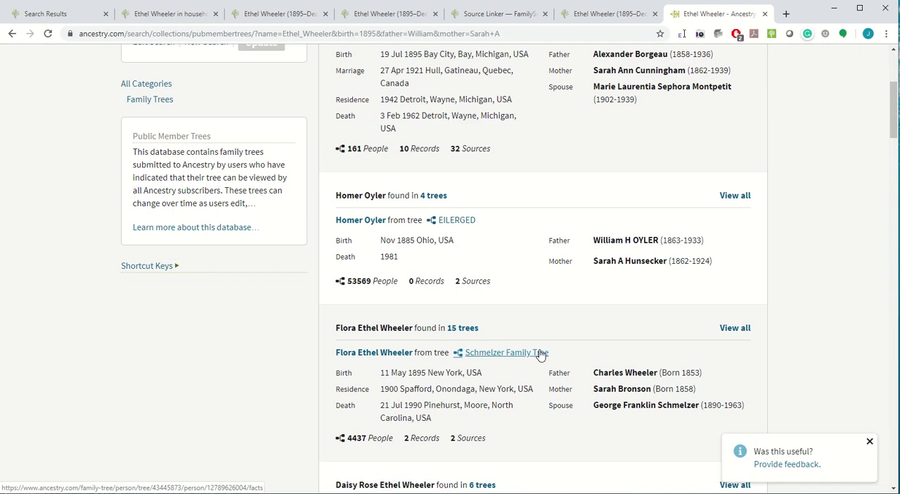
pyautogui.scroll(-2, 539, 354)
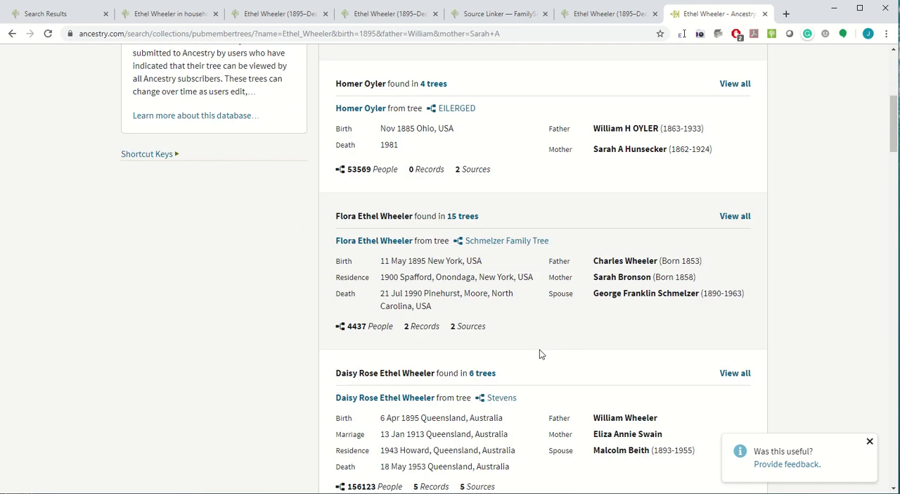
pyautogui.scroll(3, 540, 354)
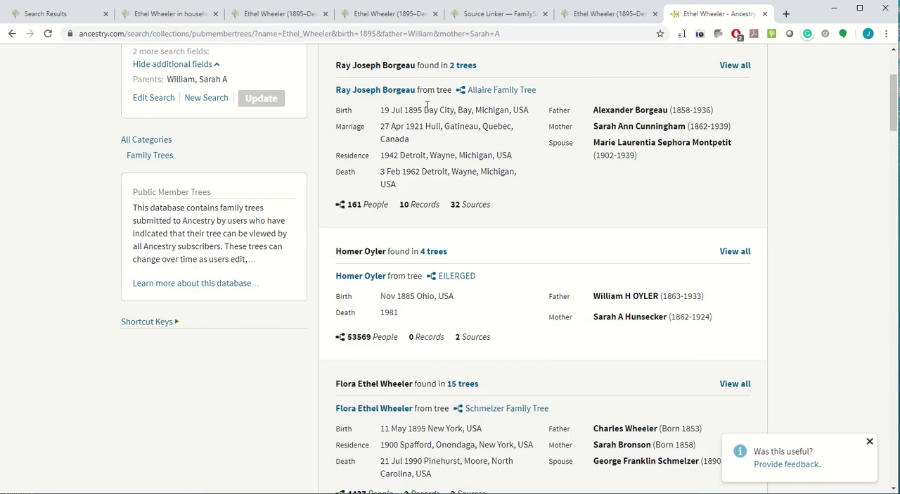
# Return to the child's FamilySearch person page and open her father's person page from her listed parents.
pyautogui.click(603, 15)
pyautogui.scroll(-6, 557, 251)
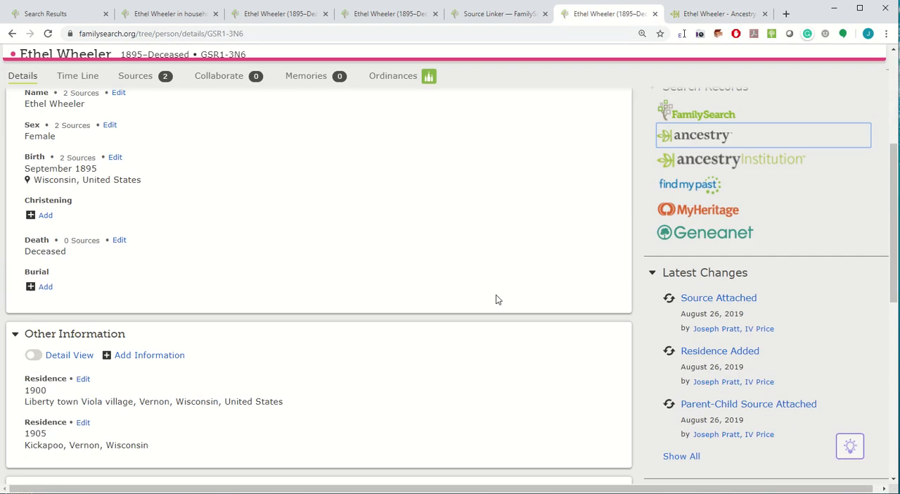
pyautogui.scroll(-1, 389, 354)
pyautogui.moveTo(402, 330)
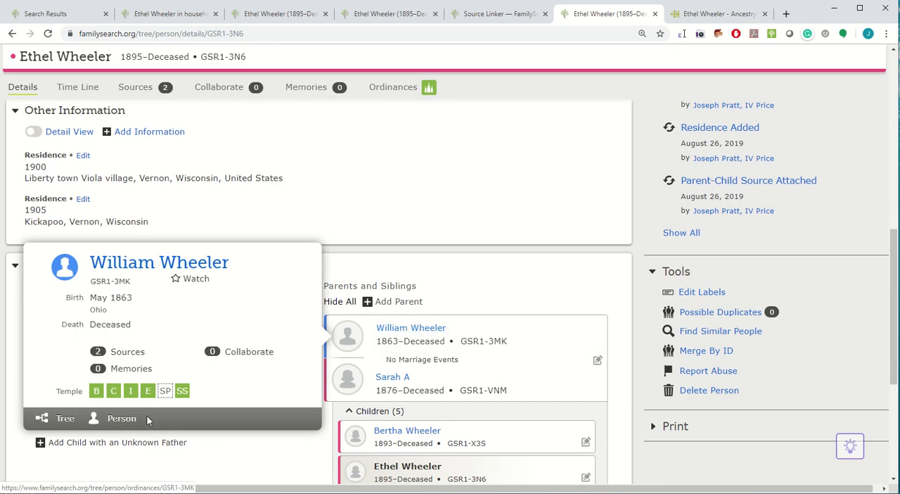
pyautogui.click(121, 420)
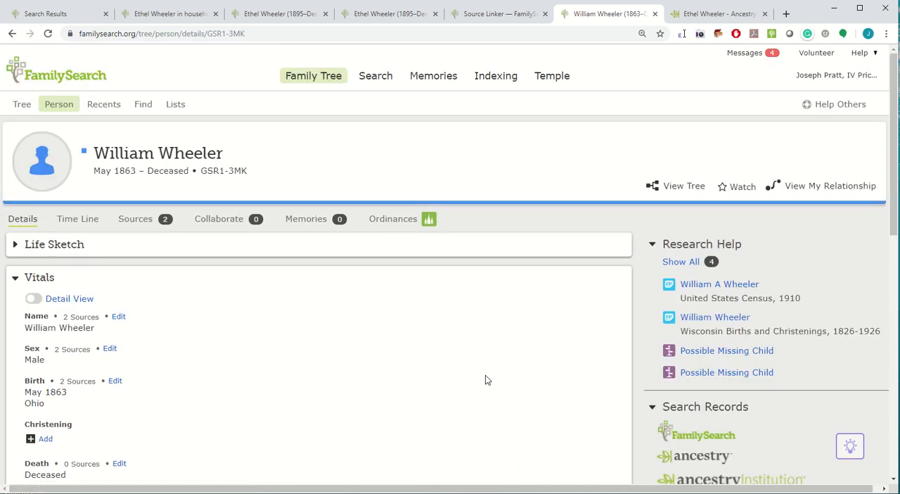
# Check the household listed in the father's 1910 United States Census hint and open the record for review and attachment.
pyautogui.scroll(-4, 706, 346)
pyautogui.scroll(1, 774, 215)
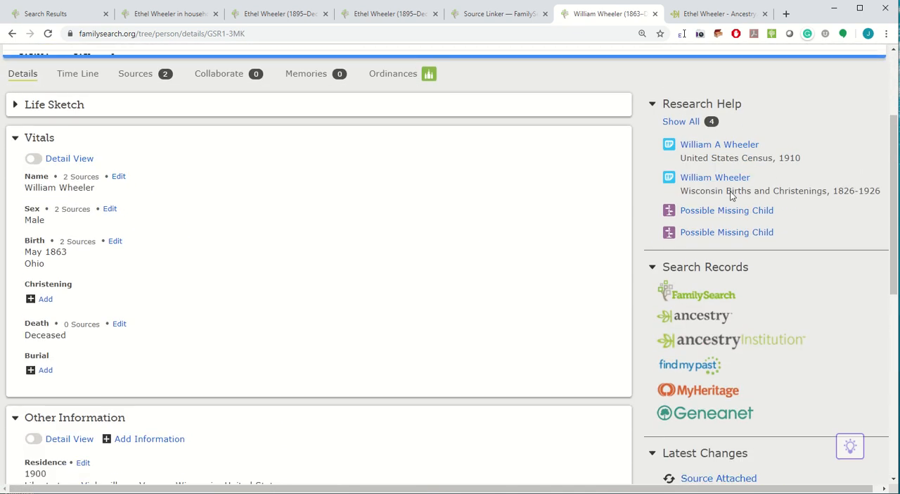
pyautogui.click(707, 140)
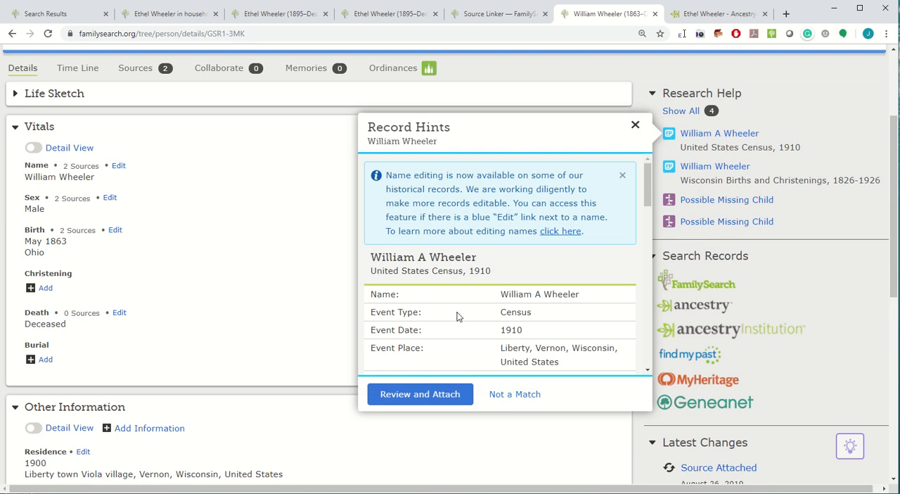
pyautogui.scroll(-8, 456, 316)
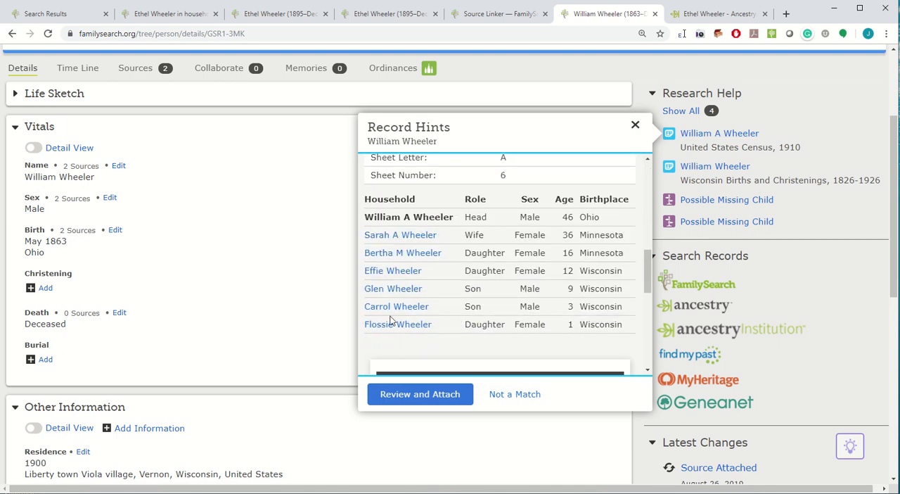
pyautogui.click(406, 395)
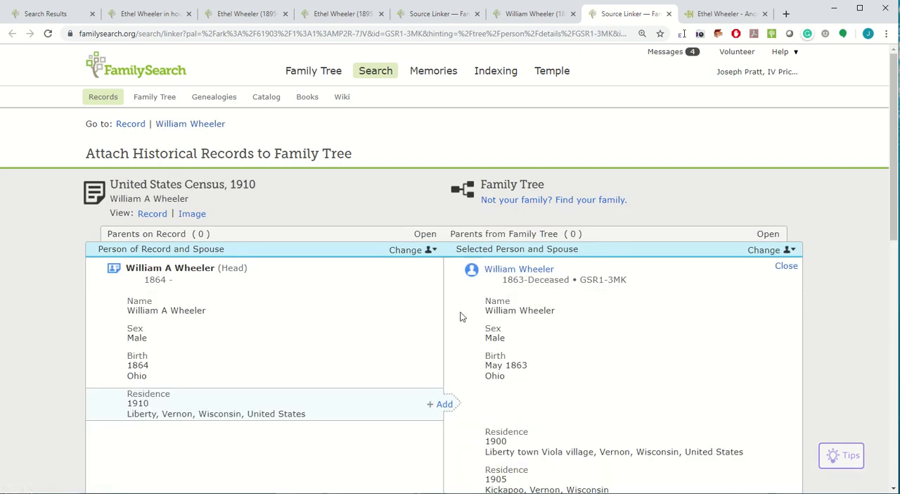
# Attach the 1910 census record to the father and the mother, adding the 1910 Liberty, Vernon, Wisconsin residence to each.
pyautogui.click(446, 409)
pyautogui.scroll(-3, 629, 346)
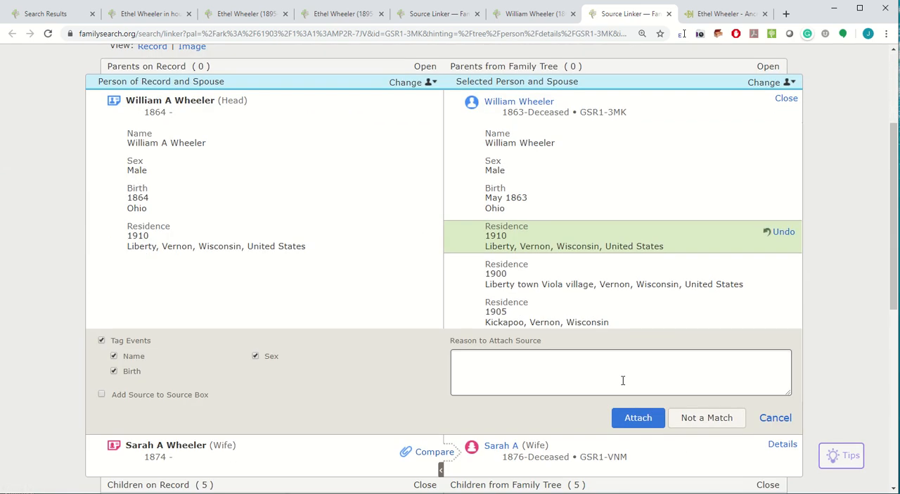
pyautogui.click(635, 418)
pyautogui.click(429, 143)
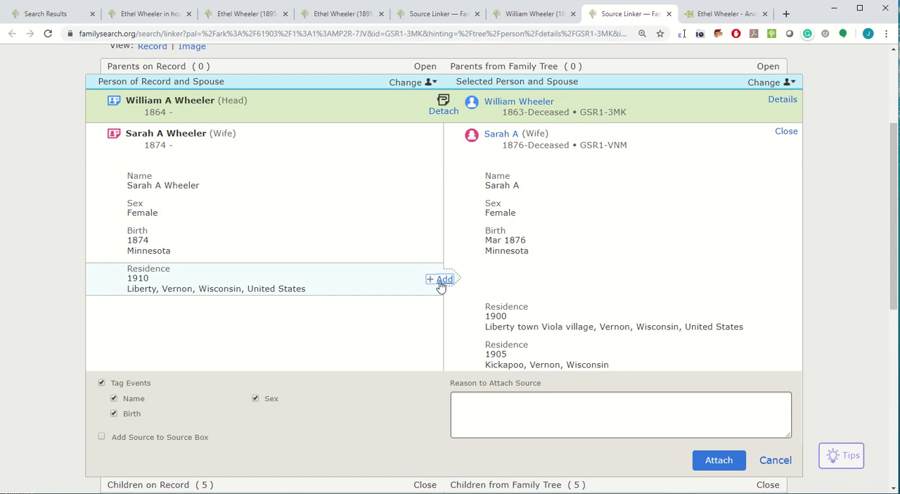
pyautogui.click(441, 279)
pyautogui.click(718, 460)
# Attach the 1910 census to the daughters recorded as born in 1894 and 1898, adding the 1910 Liberty residence to both.
pyautogui.click(432, 199)
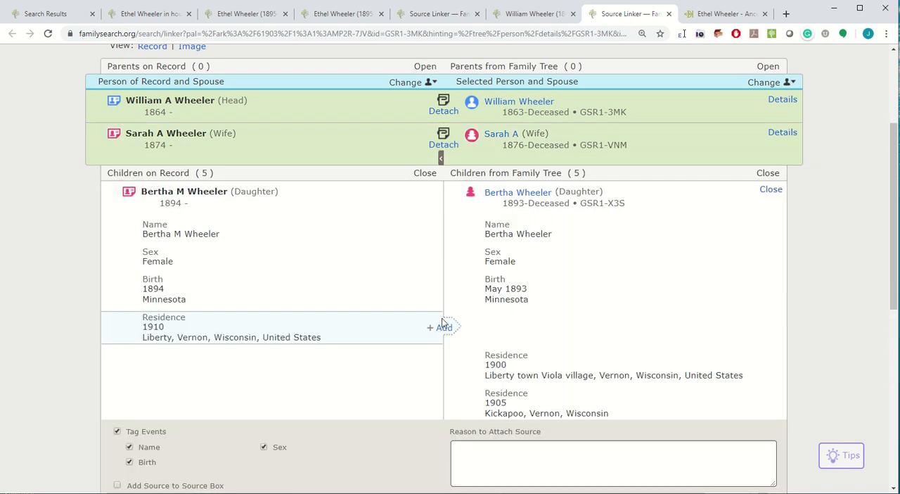
pyautogui.click(446, 331)
pyautogui.scroll(-3, 563, 345)
pyautogui.click(702, 341)
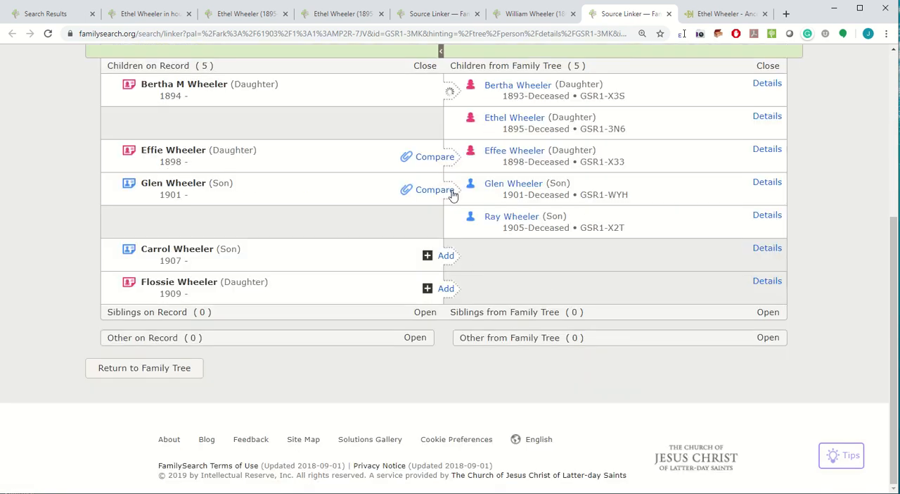
pyautogui.click(430, 158)
pyautogui.click(443, 287)
pyautogui.scroll(-3, 711, 408)
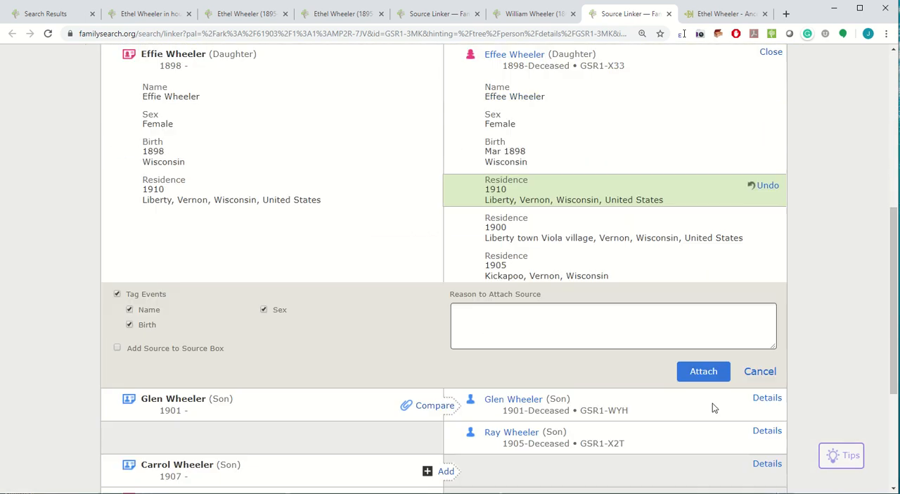
pyautogui.click(696, 309)
# Attach the 1910 census to the son born in 1901, including the 1910 Liberty, Vernon, Wisconsin residence.
pyautogui.click(432, 192)
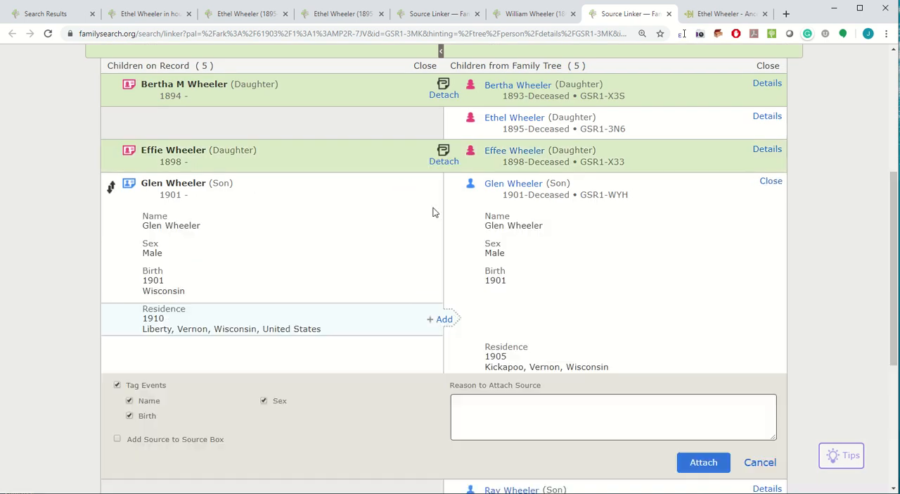
pyautogui.click(443, 318)
pyautogui.scroll(-3, 717, 363)
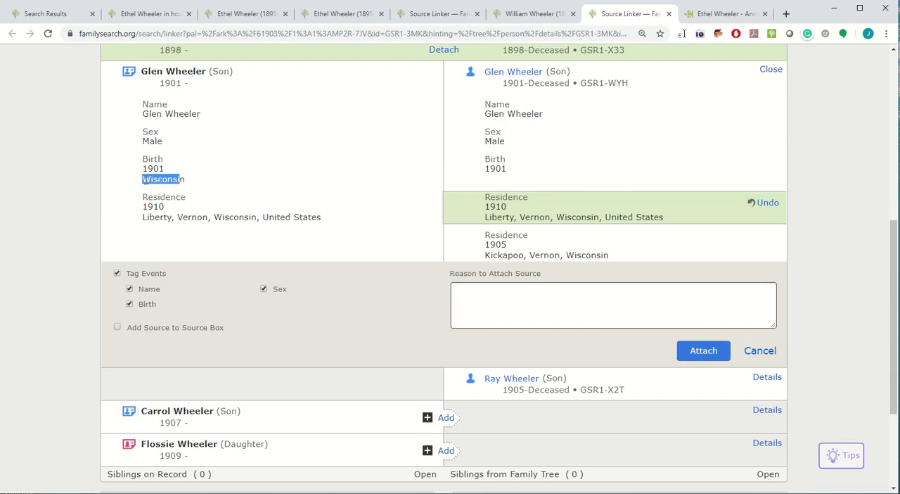
pyautogui.click(698, 350)
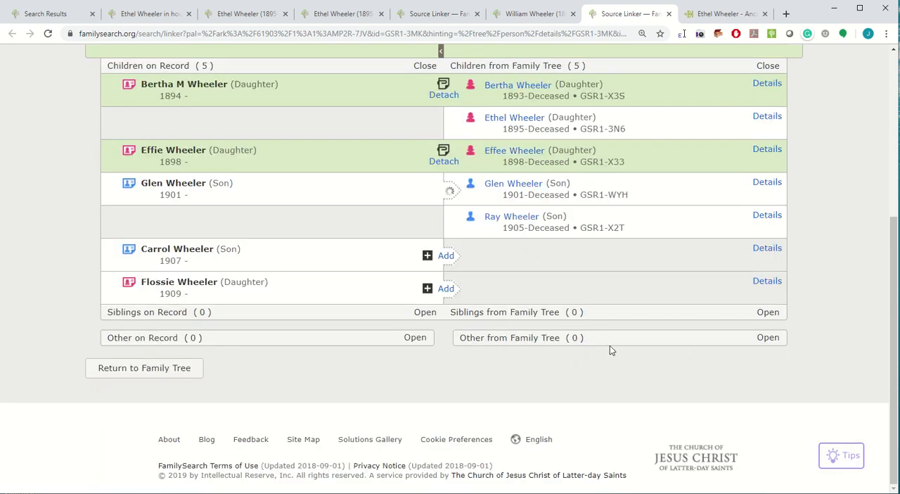
# Match the census child born in 1907 to the suggested daughter born in 1906, add the 1910 residence, and attach the record.
pyautogui.click(445, 257)
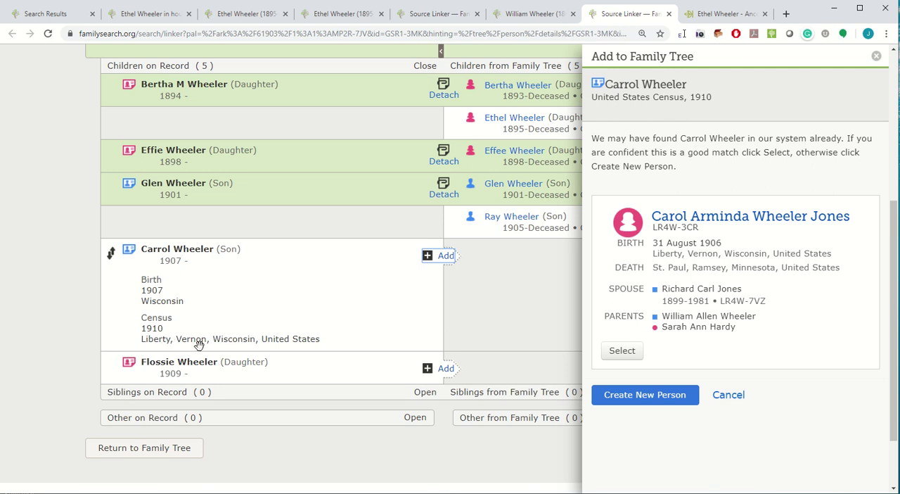
pyautogui.scroll(3, 508, 295)
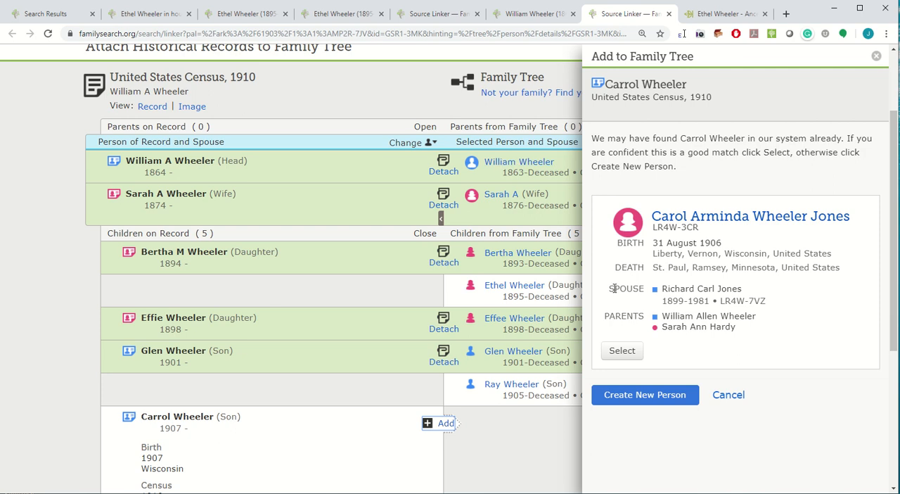
pyautogui.scroll(-4, 523, 295)
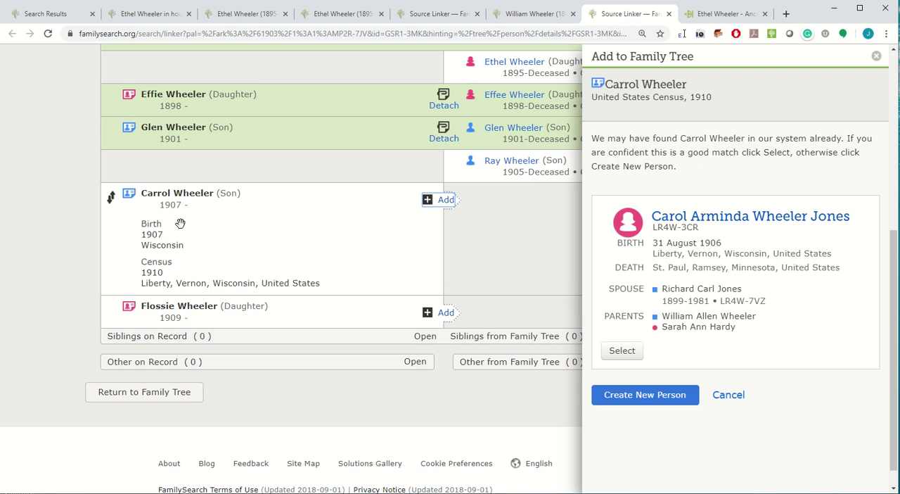
pyautogui.click(622, 351)
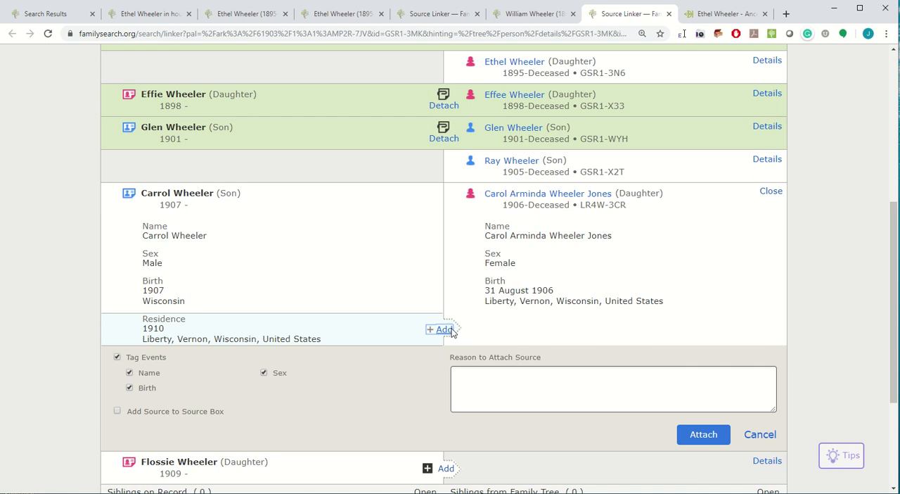
pyautogui.click(443, 328)
pyautogui.click(703, 433)
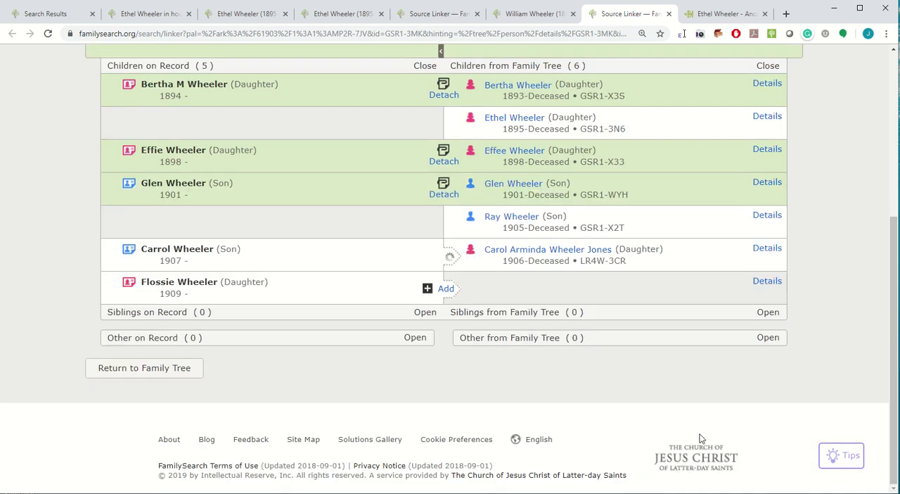
# Create the daughter born in 1909 as a new deceased person with the reason "yes" and attach the 1910 census to her.
pyautogui.click(446, 290)
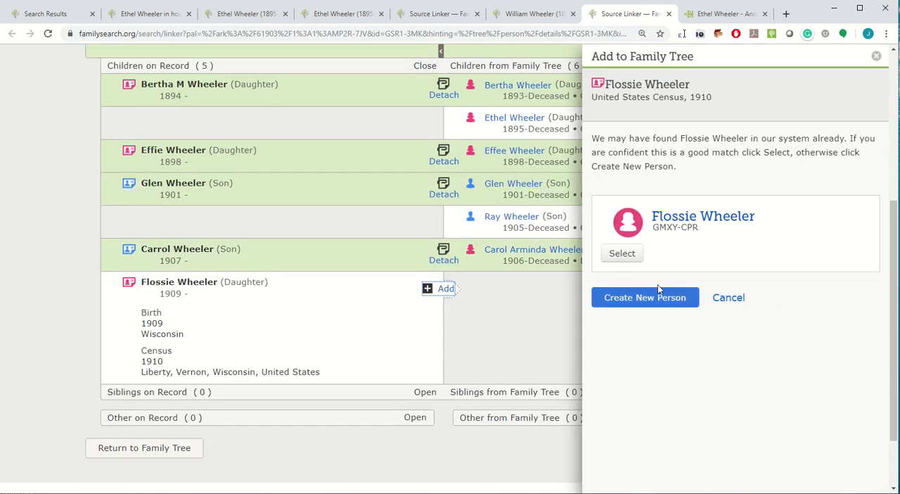
pyautogui.click(645, 303)
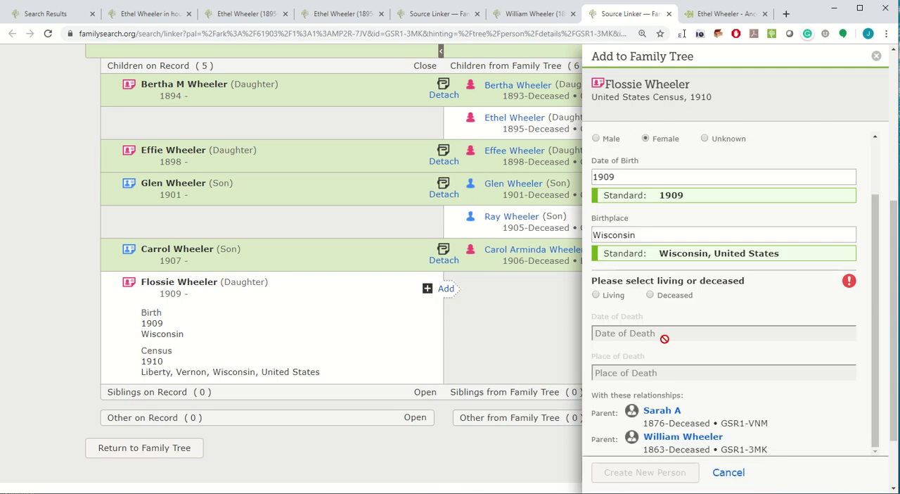
pyautogui.click(650, 364)
pyautogui.scroll(-3, 760, 369)
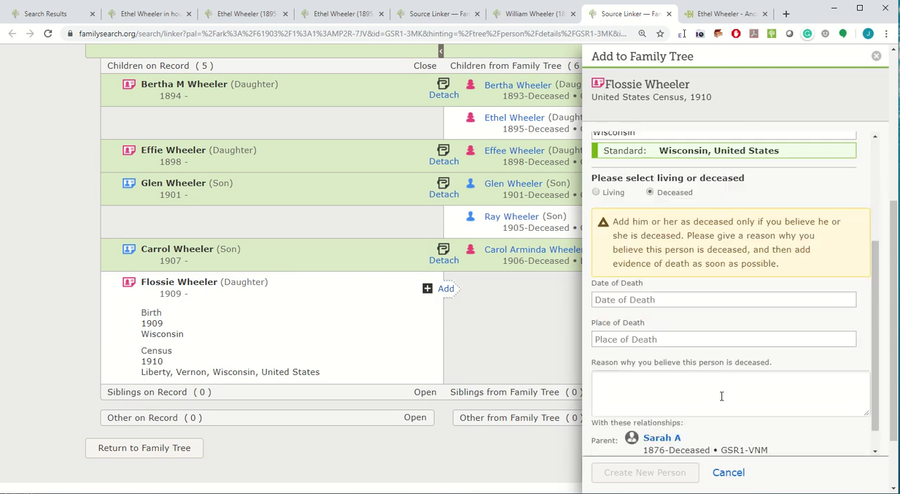
pyautogui.click(670, 376)
pyautogui.write('yes')
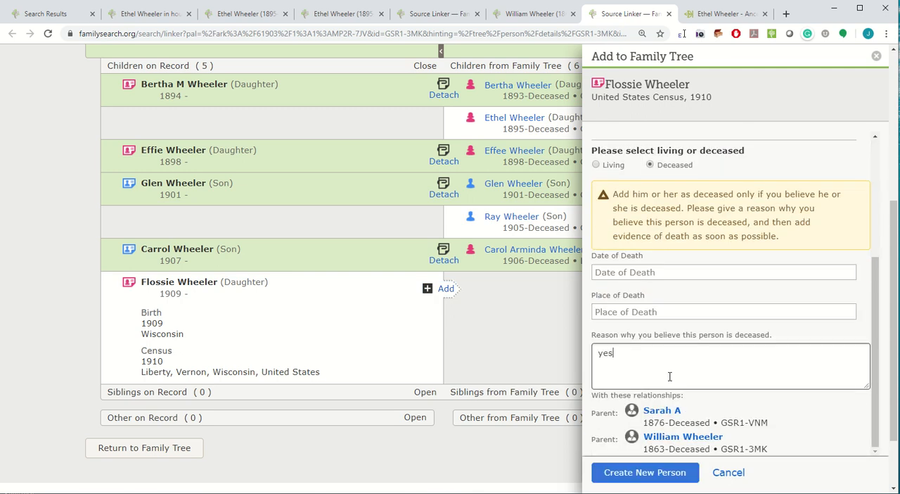
pyautogui.click(630, 477)
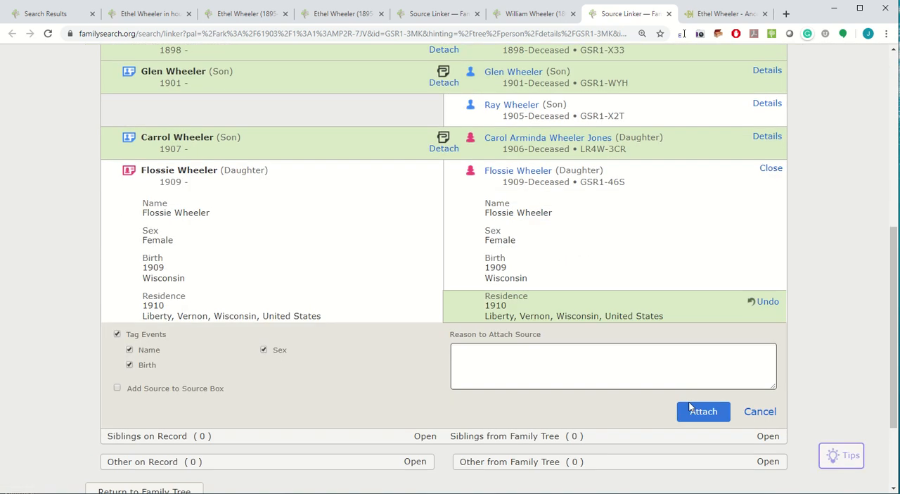
pyautogui.click(692, 408)
# Open the person page of the matched daughter born in 1906 and compare her two sets of parents and her siblings.
pyautogui.click(512, 251)
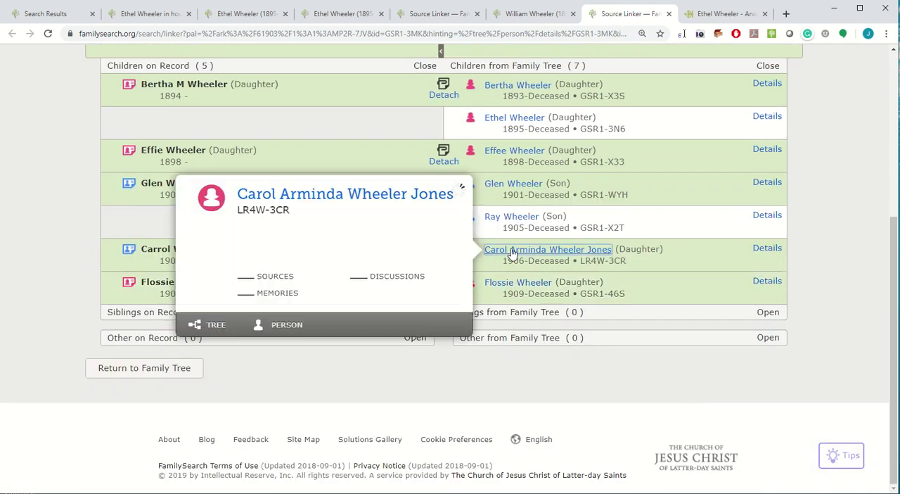
pyautogui.click(288, 324)
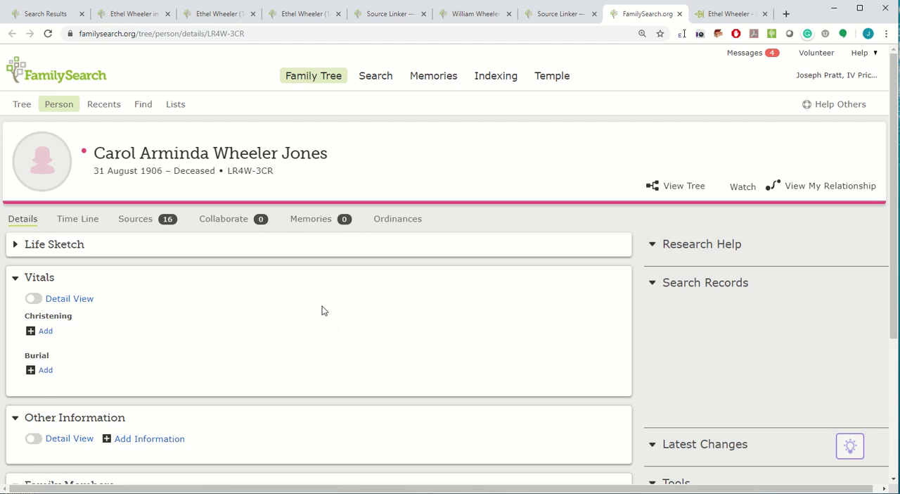
pyautogui.scroll(-2, 304, 324)
pyautogui.scroll(-9, 300, 317)
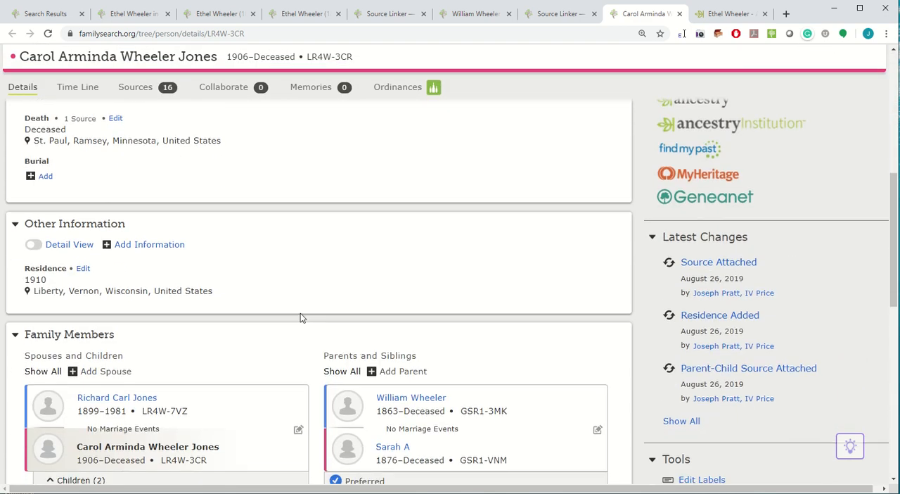
pyautogui.scroll(-2, 456, 423)
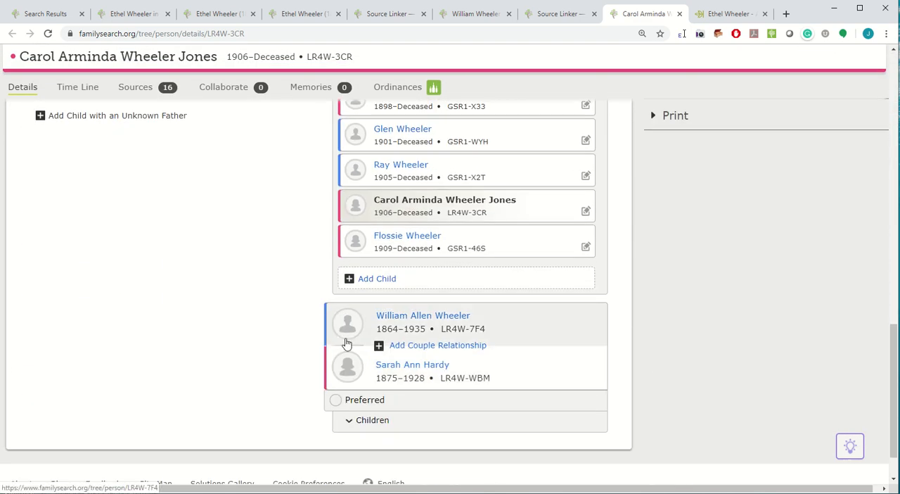
pyautogui.scroll(4, 434, 151)
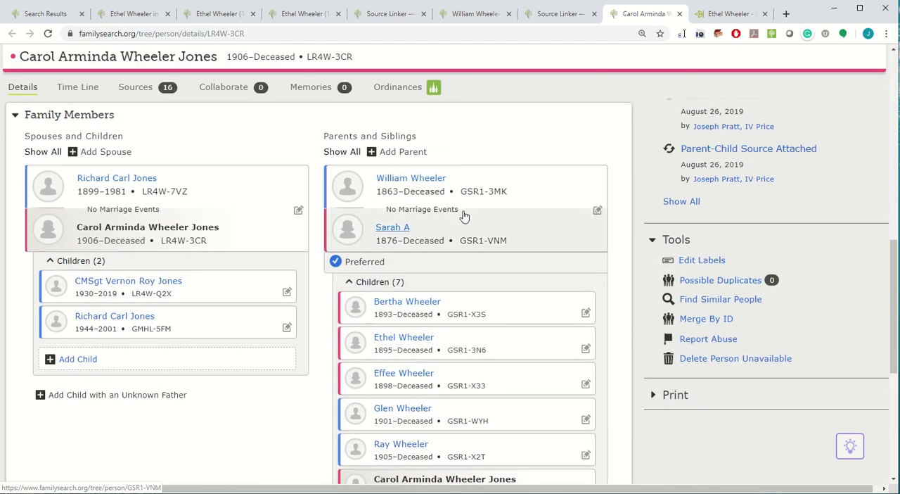
# Check the summary cards of the fathers and mothers in both parent couples, comparing their birth and death details for duplicates.
pyautogui.scroll(-4, 501, 345)
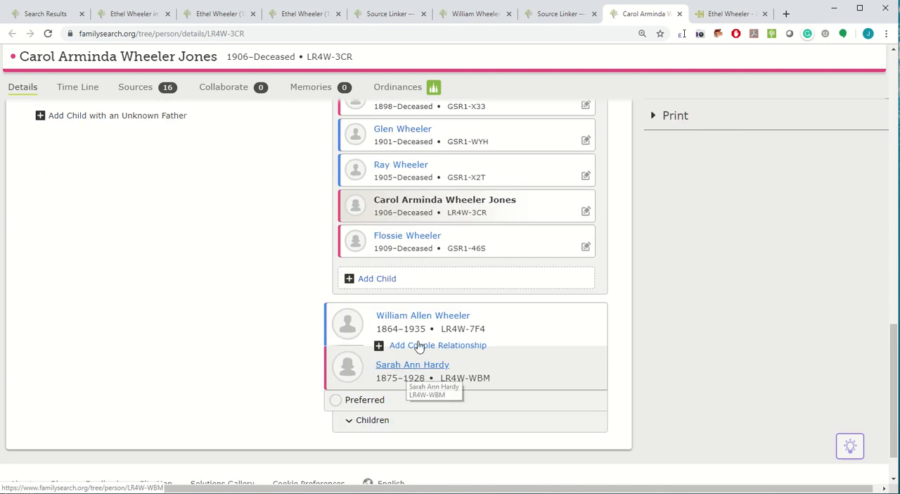
pyautogui.scroll(5, 467, 247)
pyautogui.moveTo(408, 234)
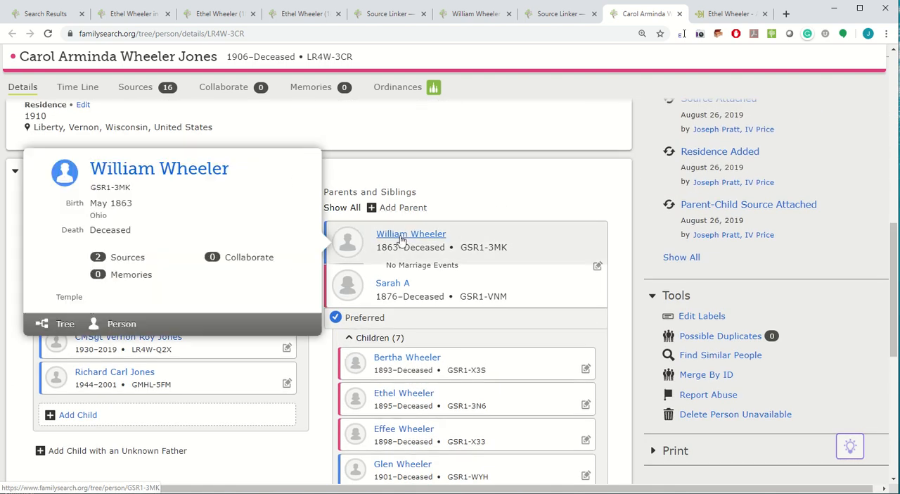
pyautogui.scroll(-1, 460, 345)
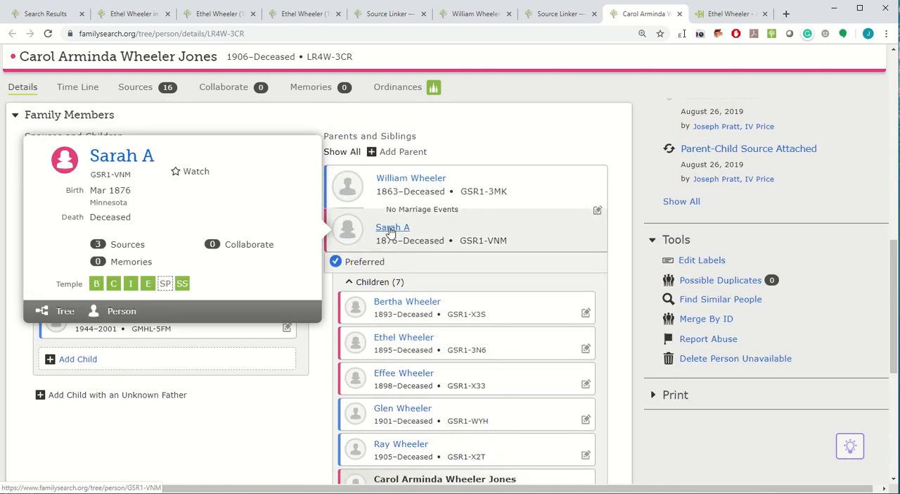
pyautogui.scroll(-3, 391, 233)
pyautogui.moveTo(405, 377)
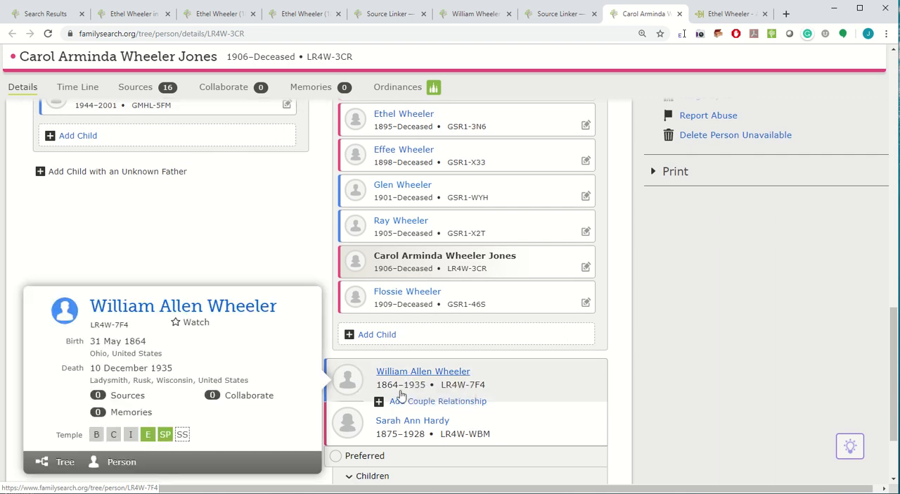
pyautogui.moveTo(405, 424)
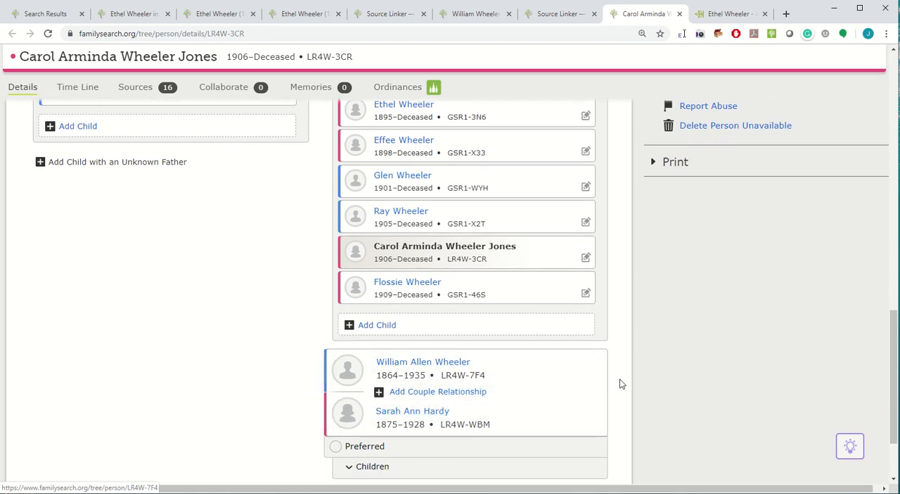
# Copy the ID of the father born in 1863 and open the person page of the other father, 1864–1935.
pyautogui.scroll(3, 596, 365)
pyautogui.click(476, 170)
pyautogui.scroll(-3, 450, 277)
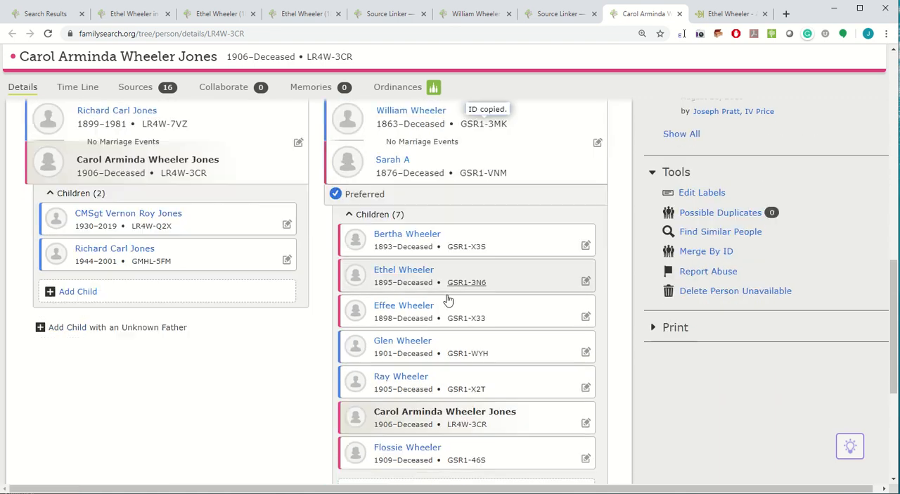
pyautogui.moveTo(412, 365)
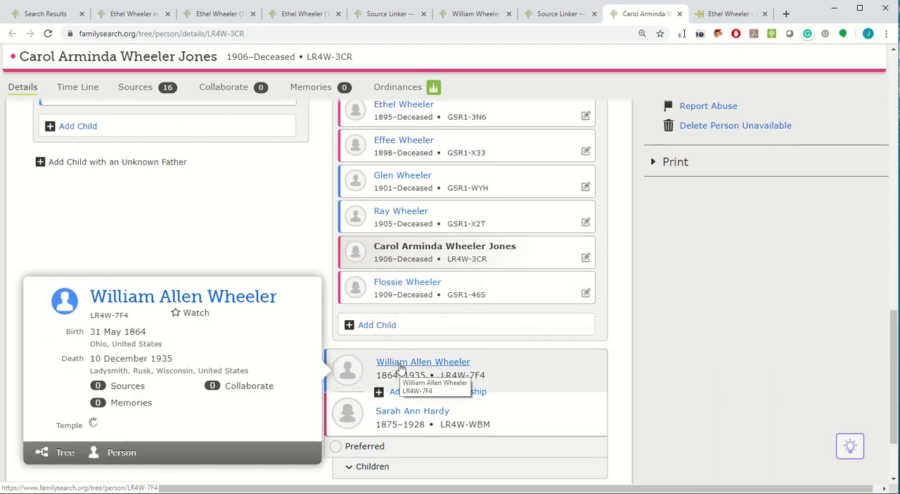
pyautogui.click(122, 453)
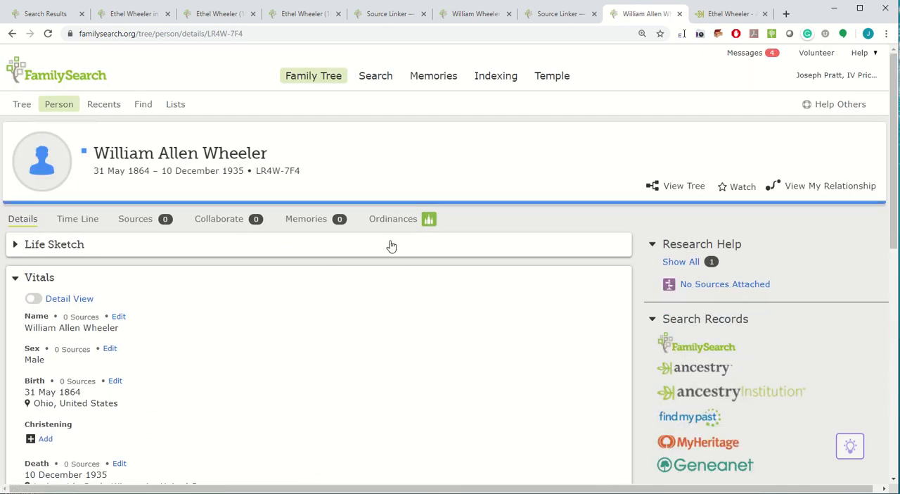
# Start a merge by ID of this father with the copied ID of the father born in 1863.
pyautogui.scroll(-6, 635, 390)
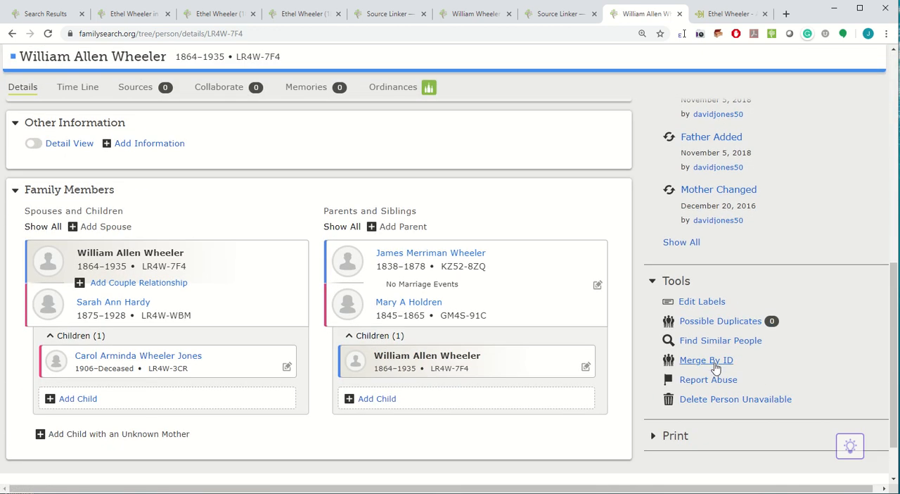
pyautogui.click(710, 361)
pyautogui.write('GSR1-3MK')
pyautogui.click(334, 356)
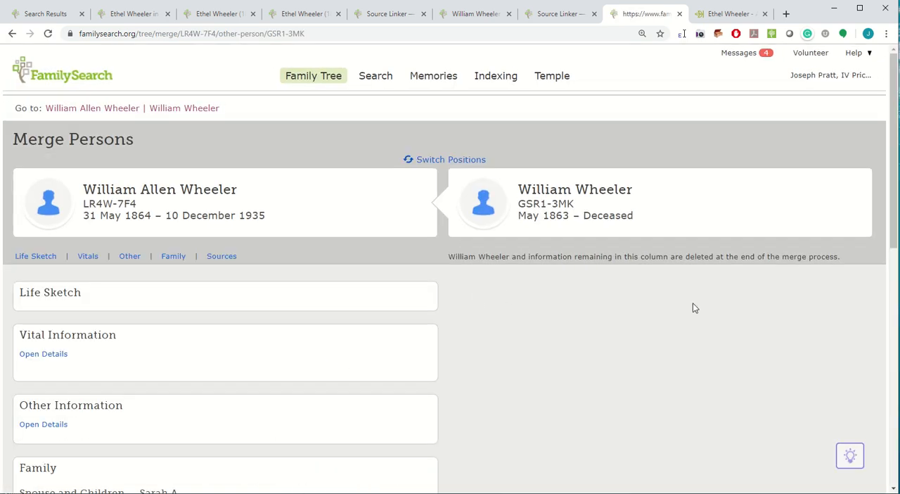
# Add the 1900 Liberty town Viola village, 1905 Kickapoo and 1910 Liberty residences in Vernon, Wisconsin, to the surviving father.
pyautogui.scroll(-2, 611, 298)
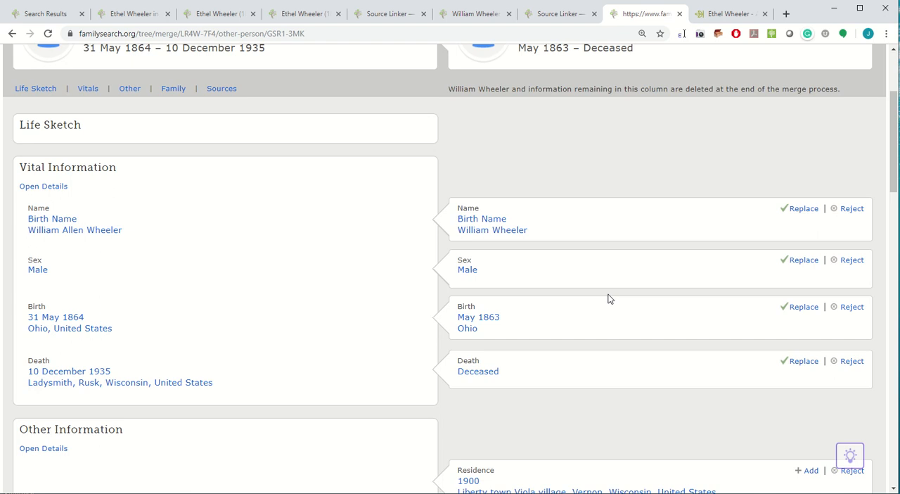
pyautogui.scroll(-2, 609, 299)
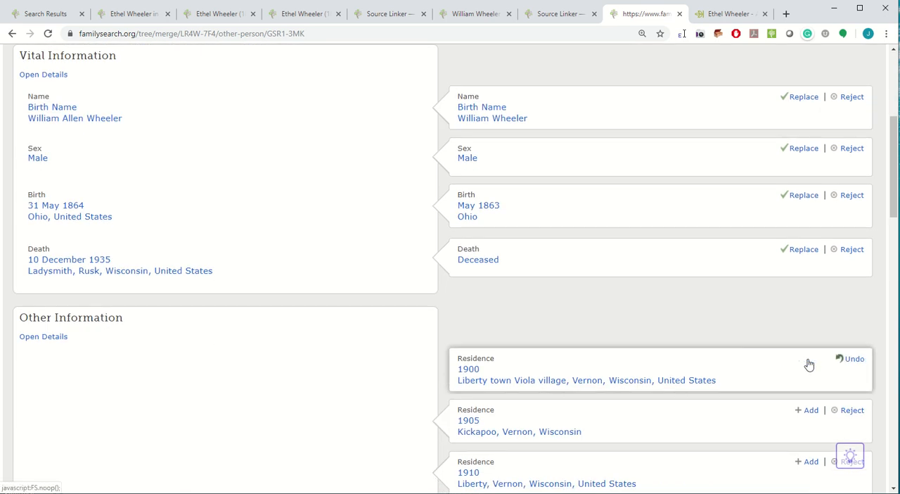
pyautogui.click(810, 412)
pyautogui.scroll(-2, 814, 380)
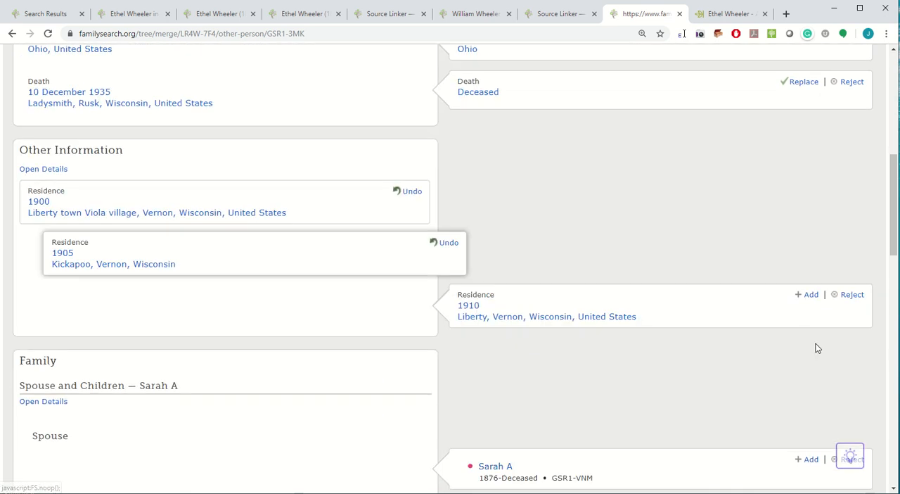
pyautogui.click(814, 301)
# Carry over the wife born in 1876 and the daughters born in 1893, 1895 and 1898 to the surviving father.
pyautogui.scroll(-2, 808, 304)
pyautogui.click(809, 298)
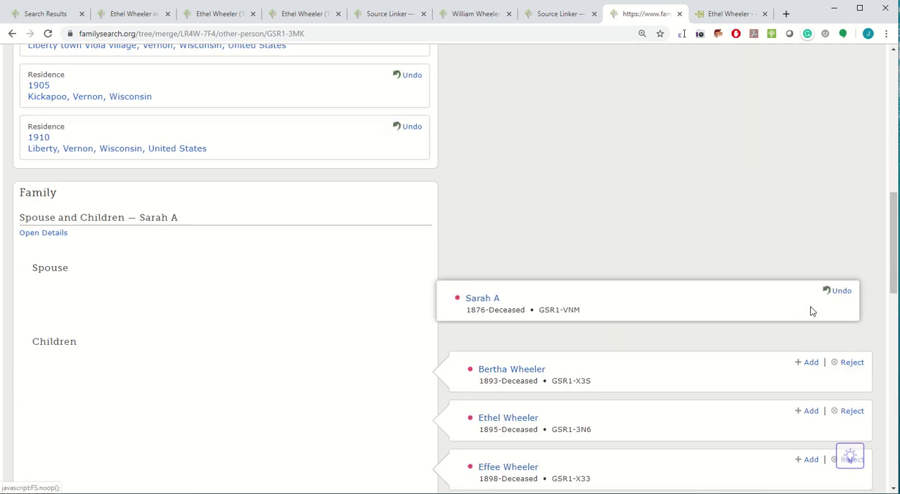
pyautogui.click(810, 363)
pyautogui.click(813, 414)
pyautogui.click(809, 461)
# Carry over the sons born in 1901 and 1905 and the daughters born in 1906 and 1909 to the surviving father.
pyautogui.scroll(-2, 799, 332)
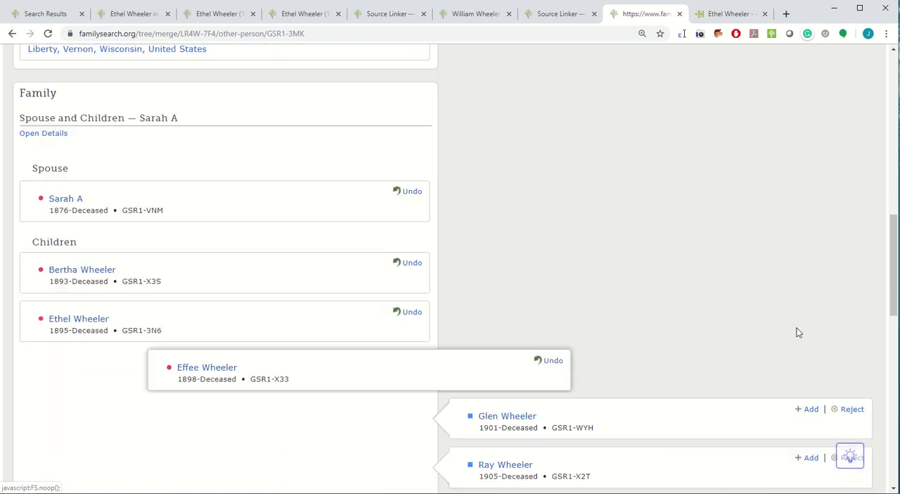
pyautogui.scroll(-2, 798, 333)
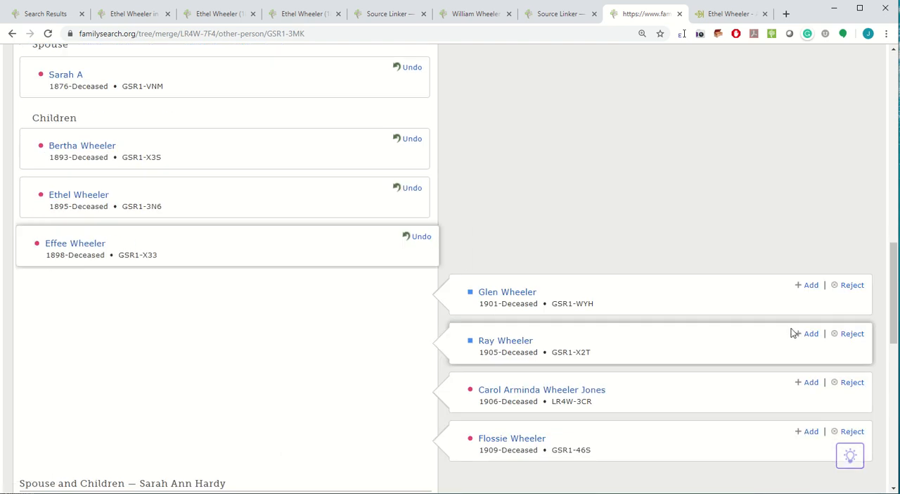
pyautogui.click(810, 290)
pyautogui.click(810, 337)
pyautogui.click(812, 385)
pyautogui.scroll(-2, 818, 343)
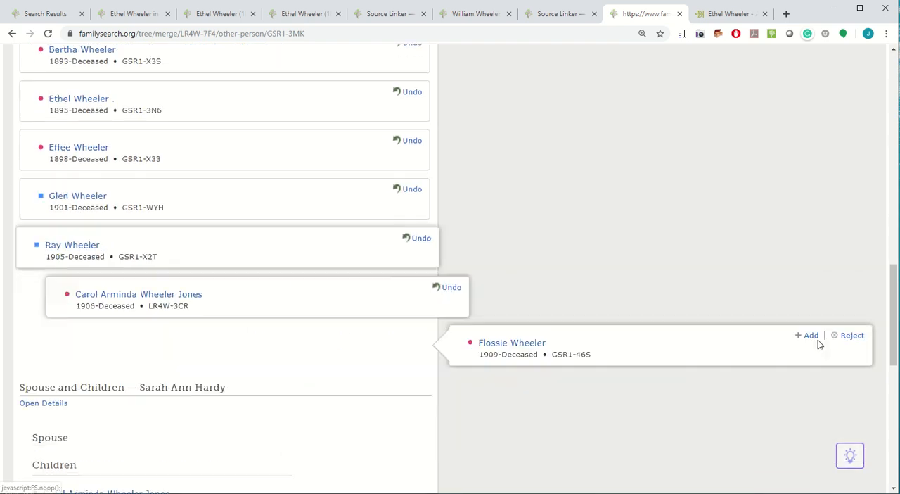
pyautogui.click(810, 324)
# Continue past the source review and confirm the merge of the two father records.
pyautogui.scroll(-5, 696, 340)
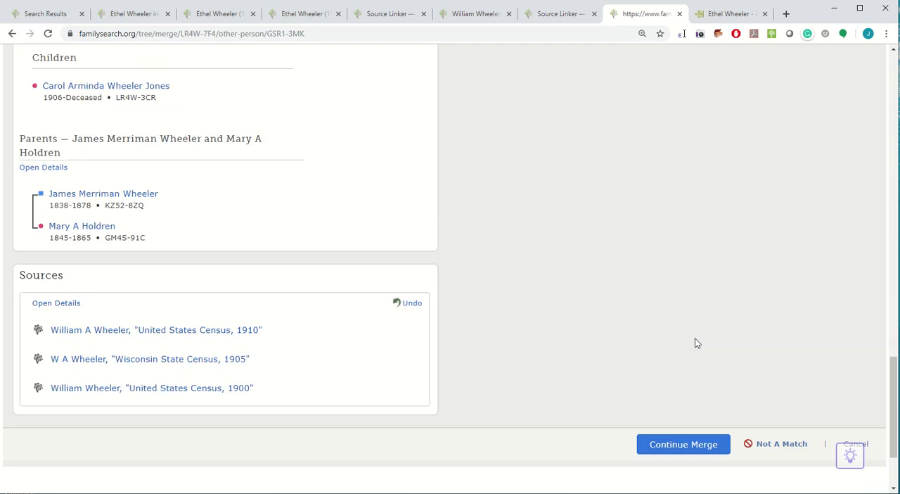
pyautogui.click(670, 448)
pyautogui.click(494, 385)
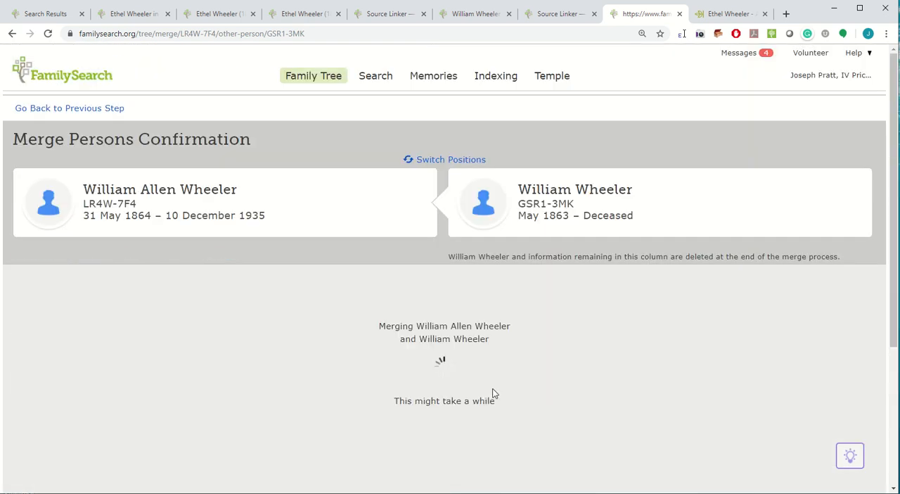